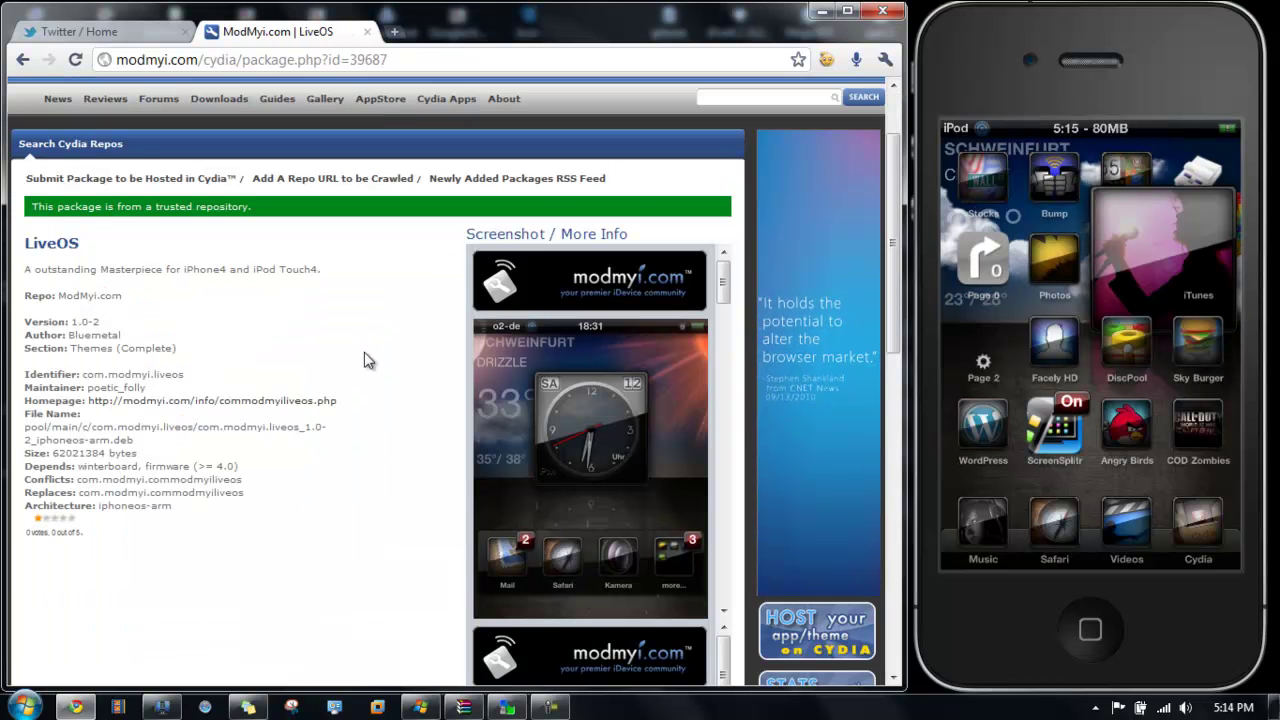
Step: Look through the LiveOS package page and open the official forum link at the end of its description
scroll(368, 360, "down", 6)
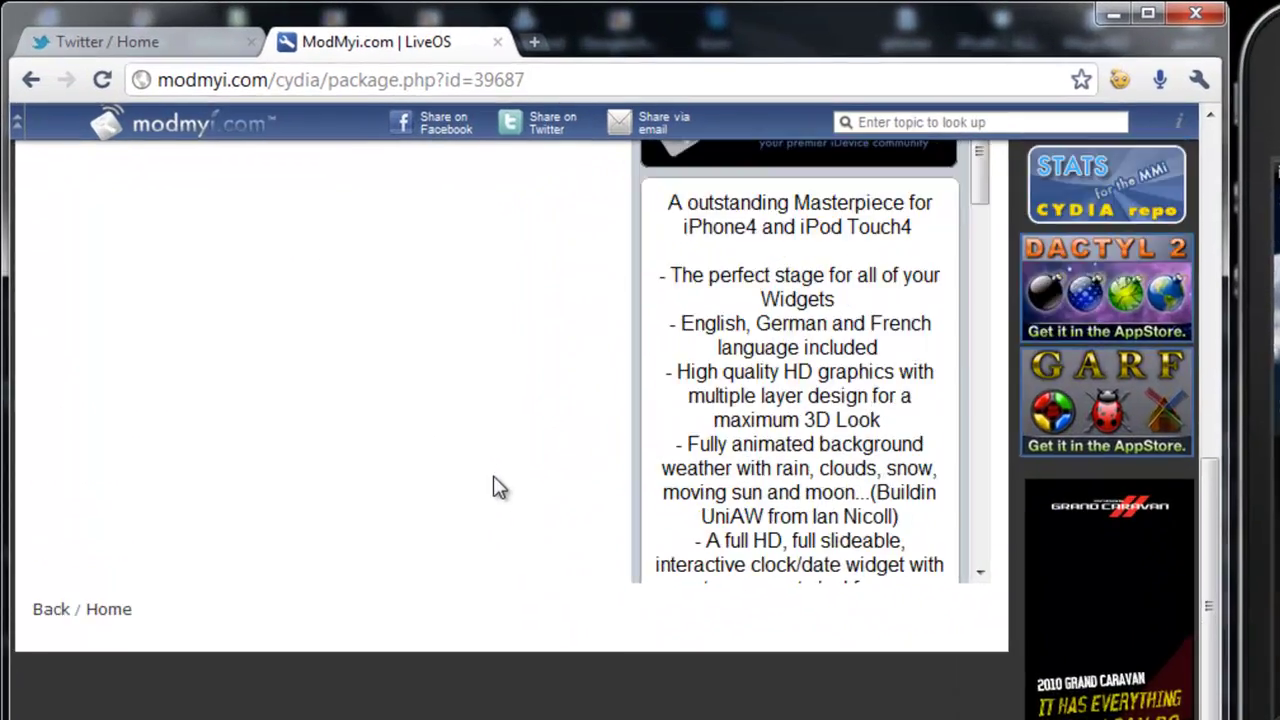
scroll(473, 310, "up", 8)
scroll(745, 515, "down", 3)
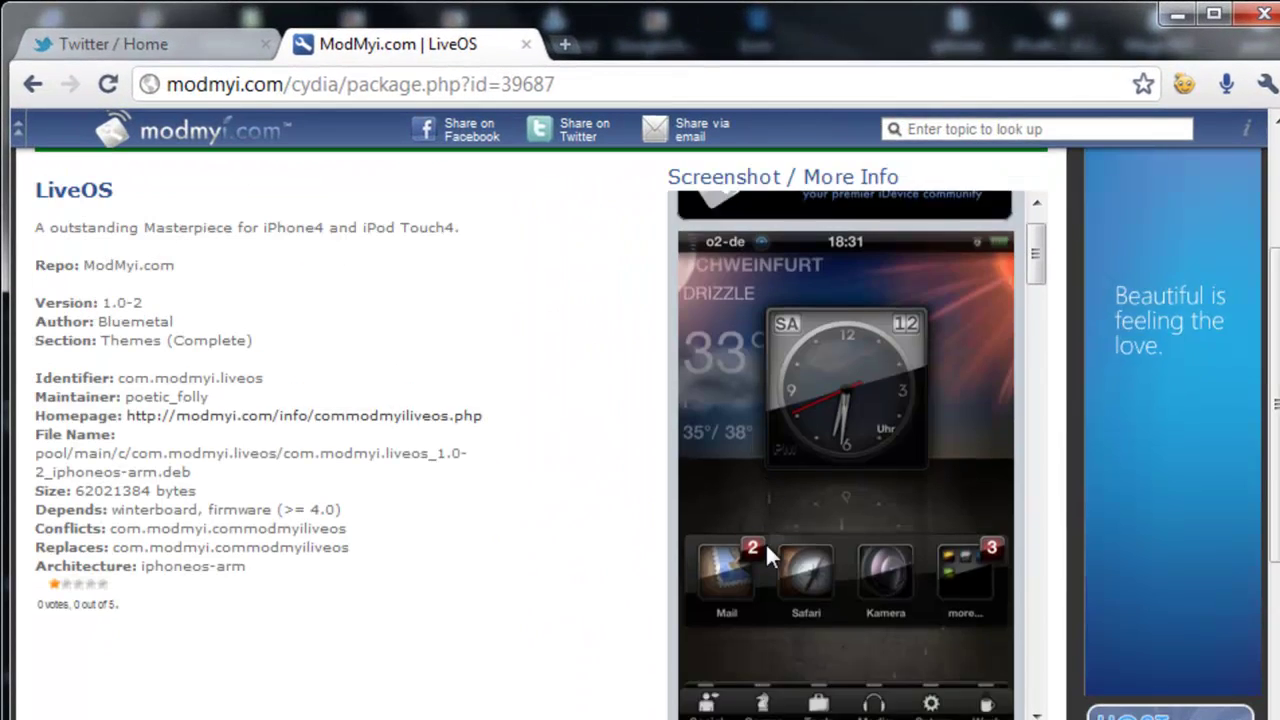
scroll(590, 718, "down", 1)
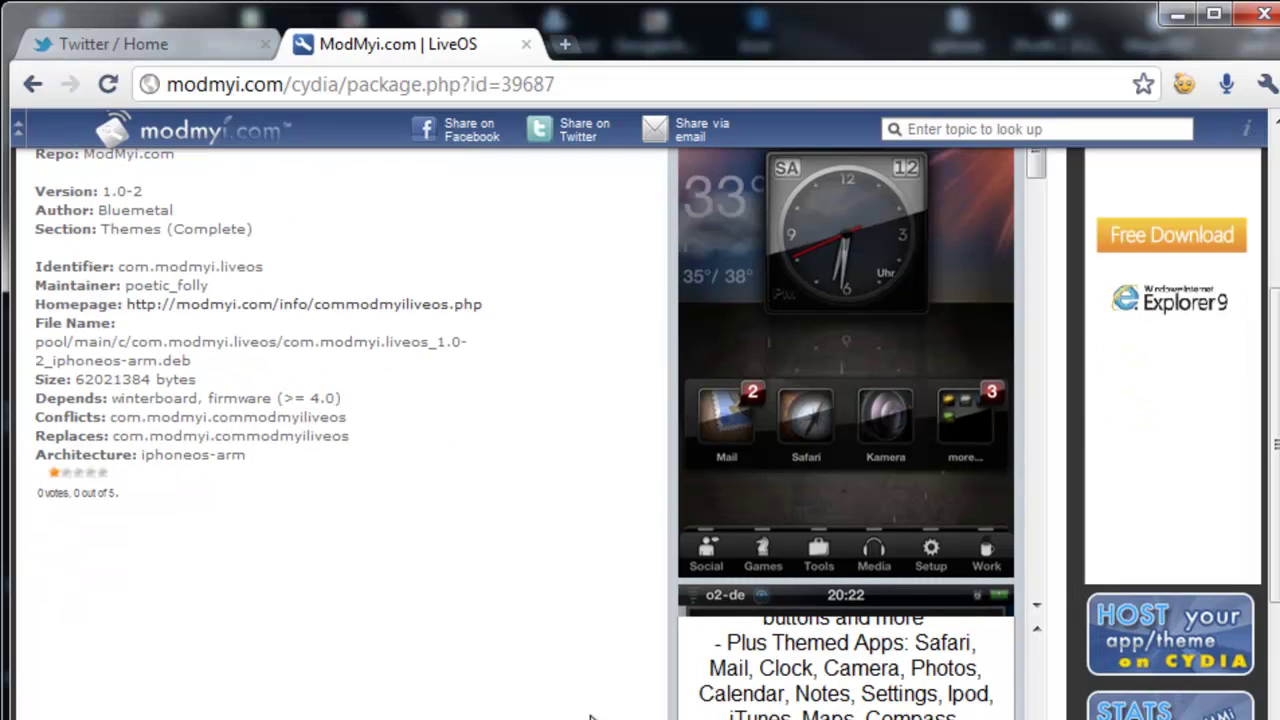
scroll(590, 718, "down", 3)
left_click_drag(1037, 520, 1048, 708)
scroll(1048, 708, "down", 2)
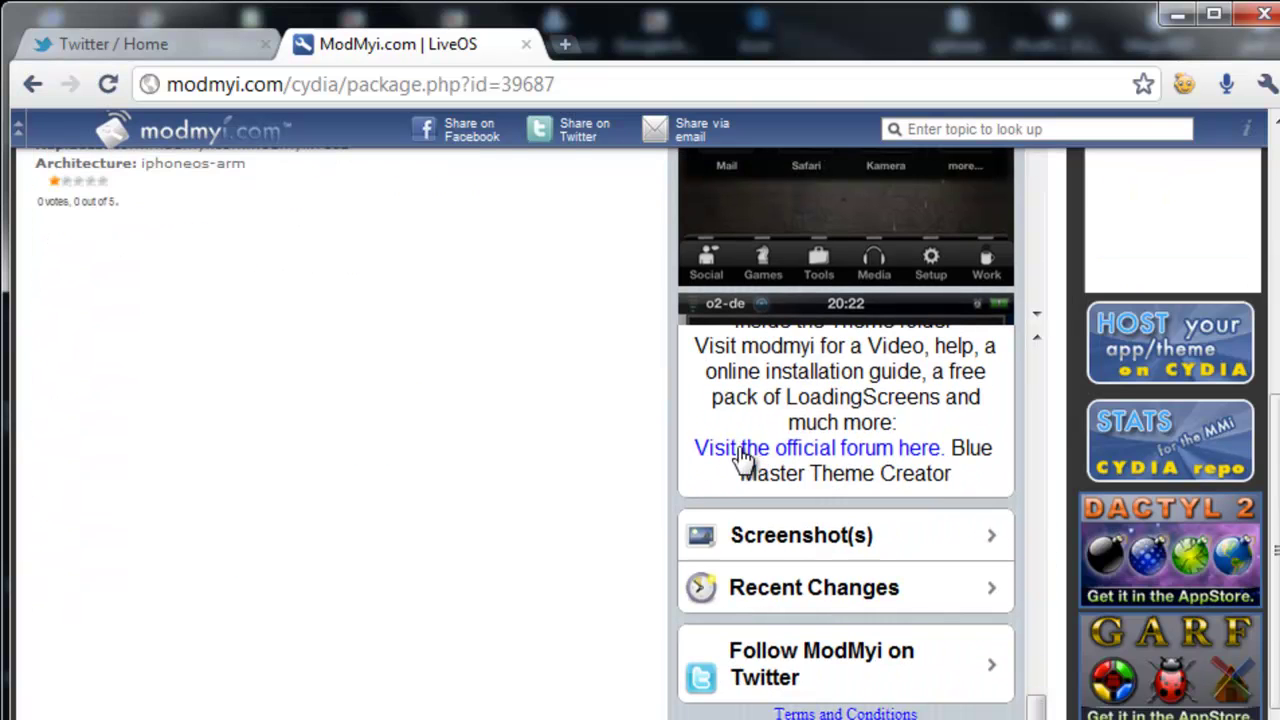
left_click(906, 451)
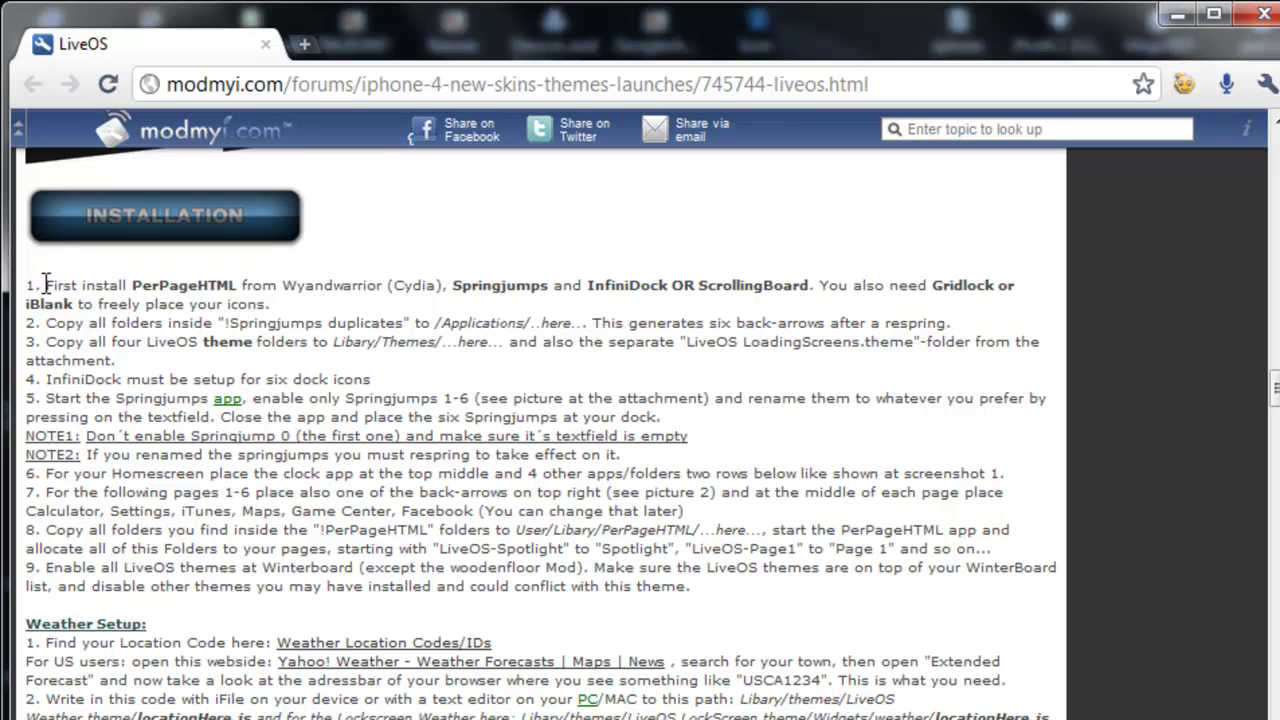
Step: Read the required packages in installation step 1 and the opening of step 2 in the LiveOS forum guide
left_click_drag(45, 284, 238, 288)
left_click(280, 288)
left_click_drag(95, 286, 320, 288)
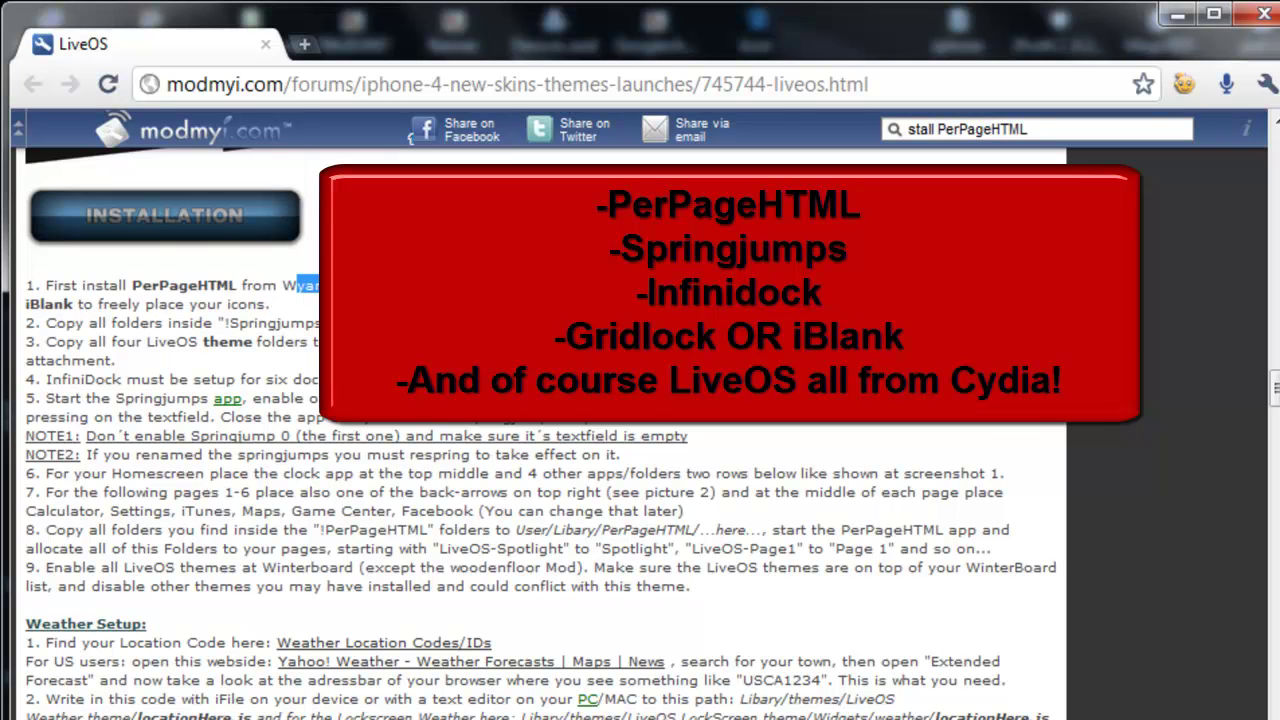
left_click_drag(320, 288, 270, 304)
left_click(262, 310)
left_click_drag(98, 306, 263, 304)
left_click(237, 298)
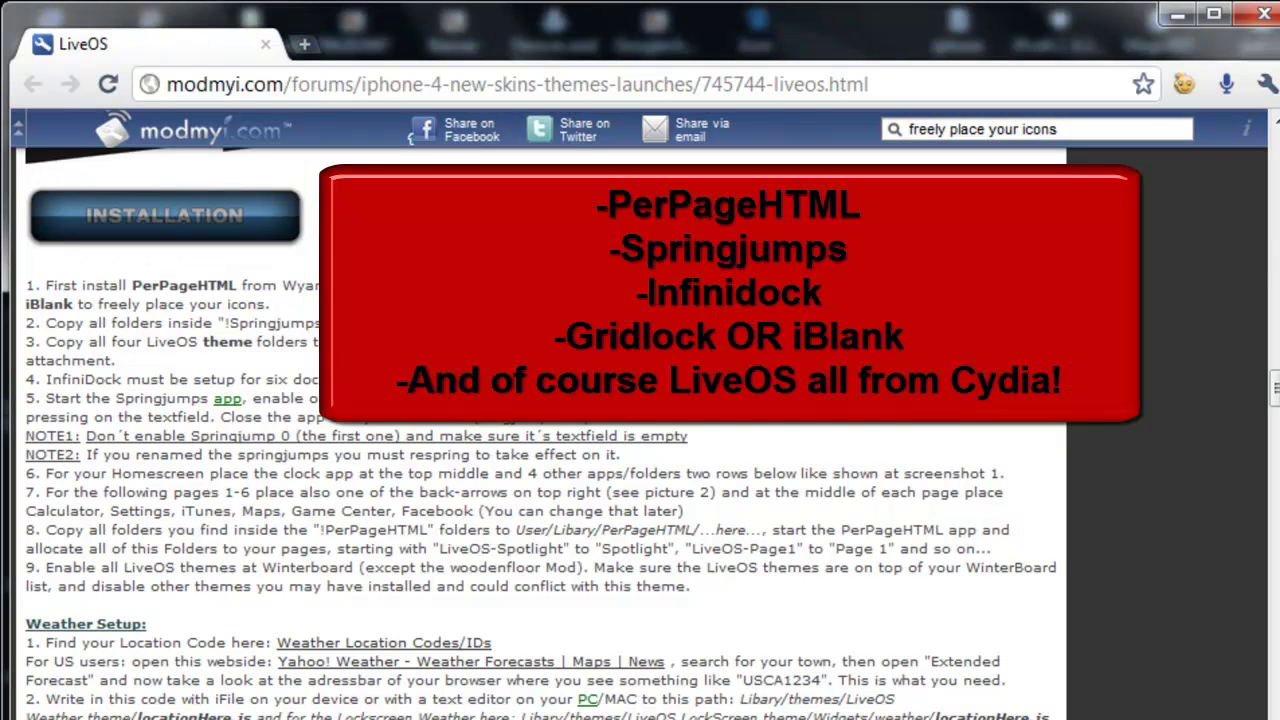
left_click_drag(46, 323, 170, 323)
left_click(95, 323)
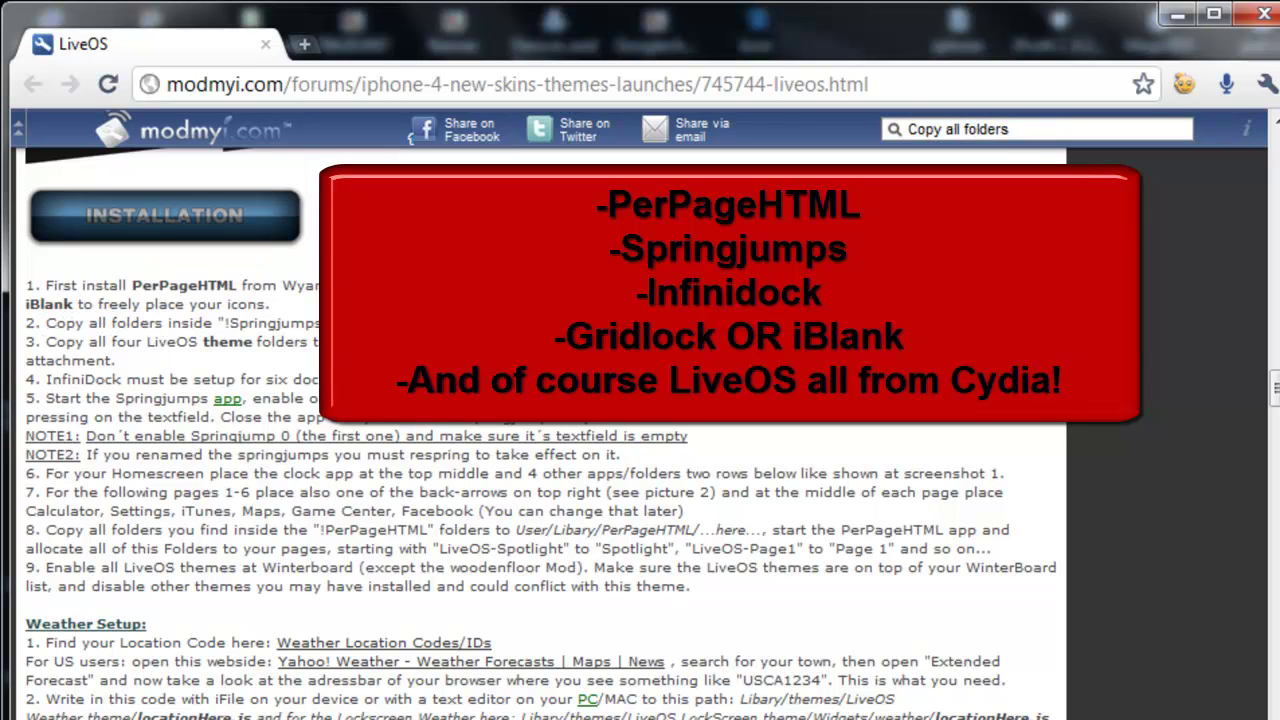
Step: Switch to WinSCP, place its window beside the forum guide, and highlight installation step 2 about the Springjumps duplicates
key("alt+Tab")
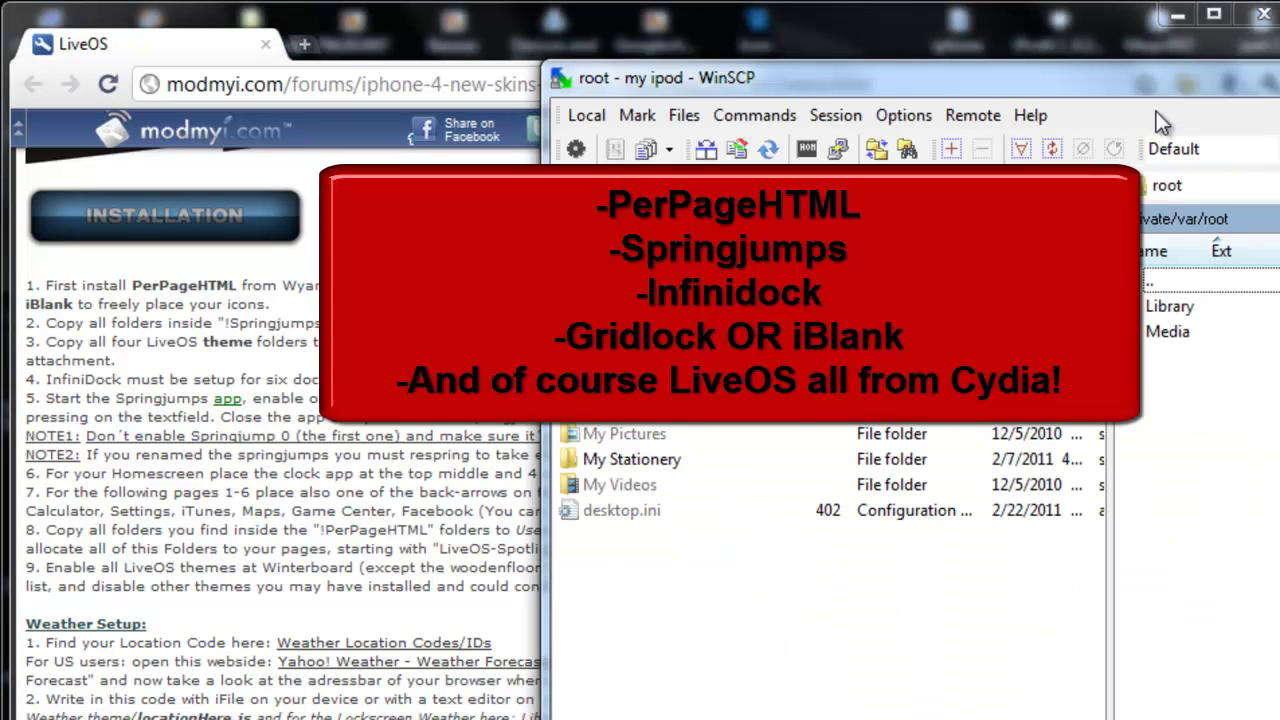
left_click_drag(1140, 100, 1279, 42)
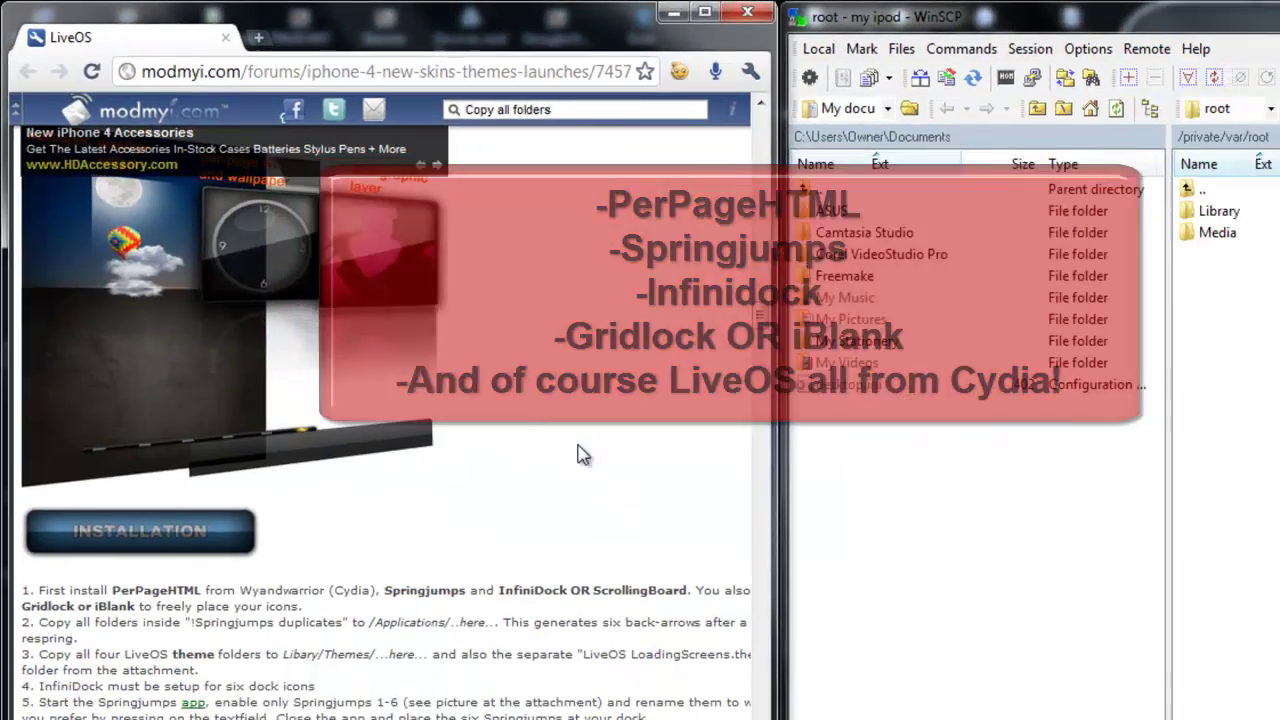
scroll(583, 455, "down", 3)
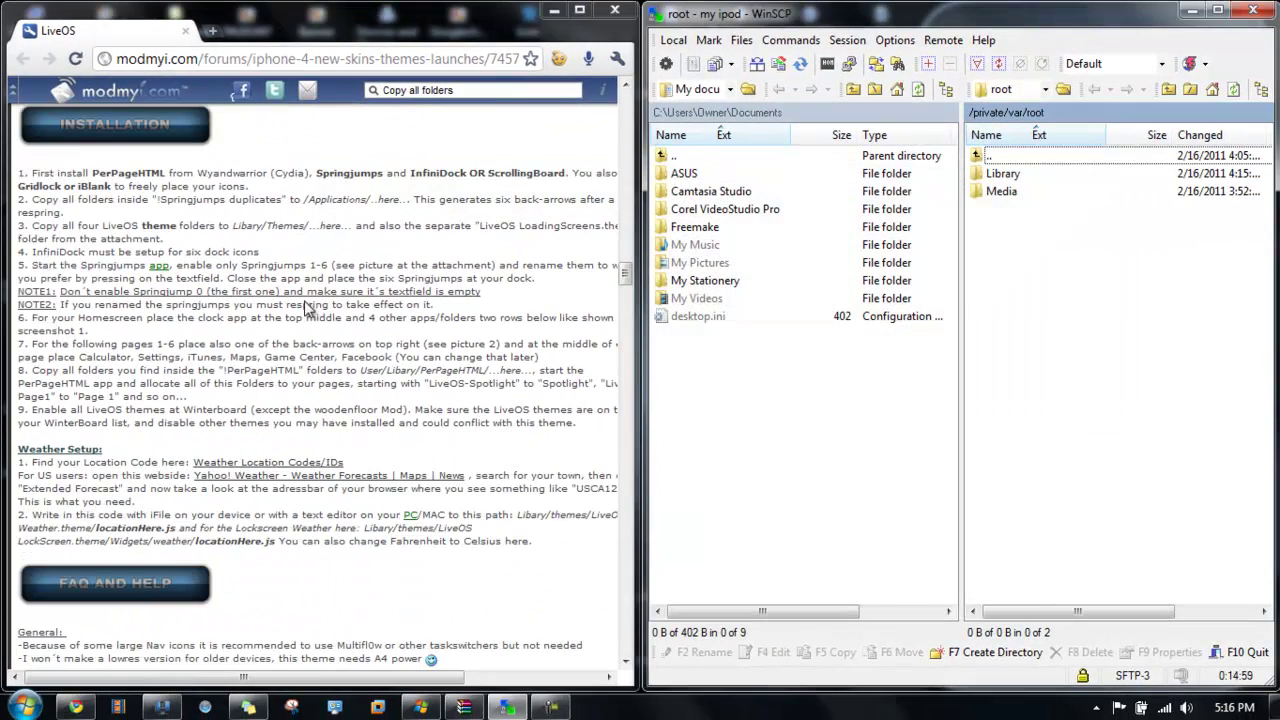
left_click_drag(38, 200, 384, 199)
left_click(270, 203)
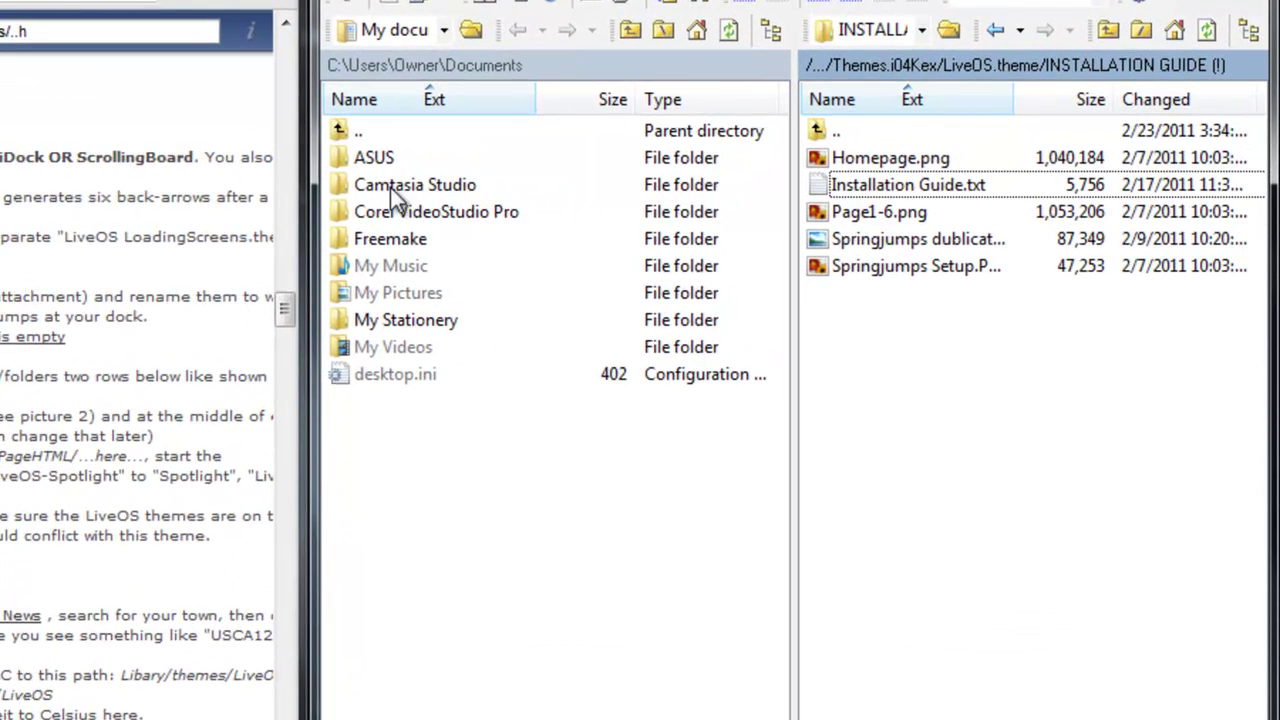
Step: Go from the device's root directory to /private/var/stash/Themes.i04Kex/LiveOS.theme and open its INSTALLATION GUIDE (!) folder
left_click(813, 65)
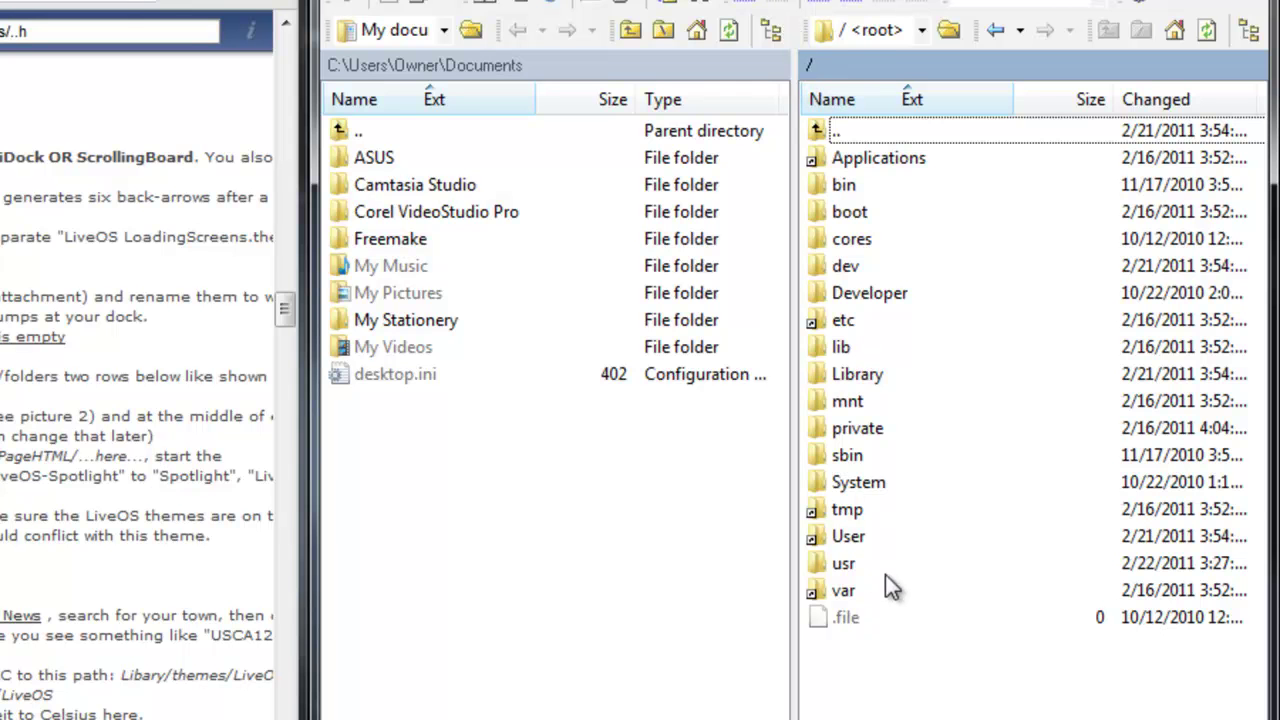
double_click(851, 592)
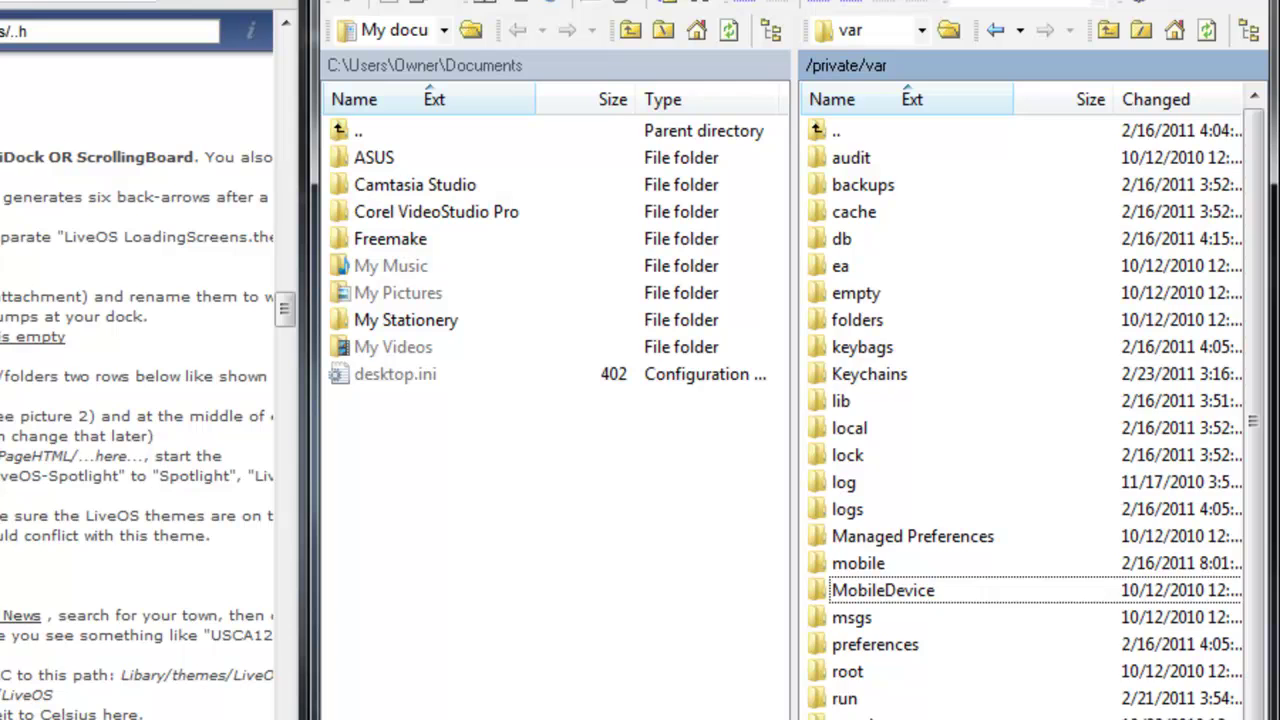
double_click(851, 718)
double_click(930, 322)
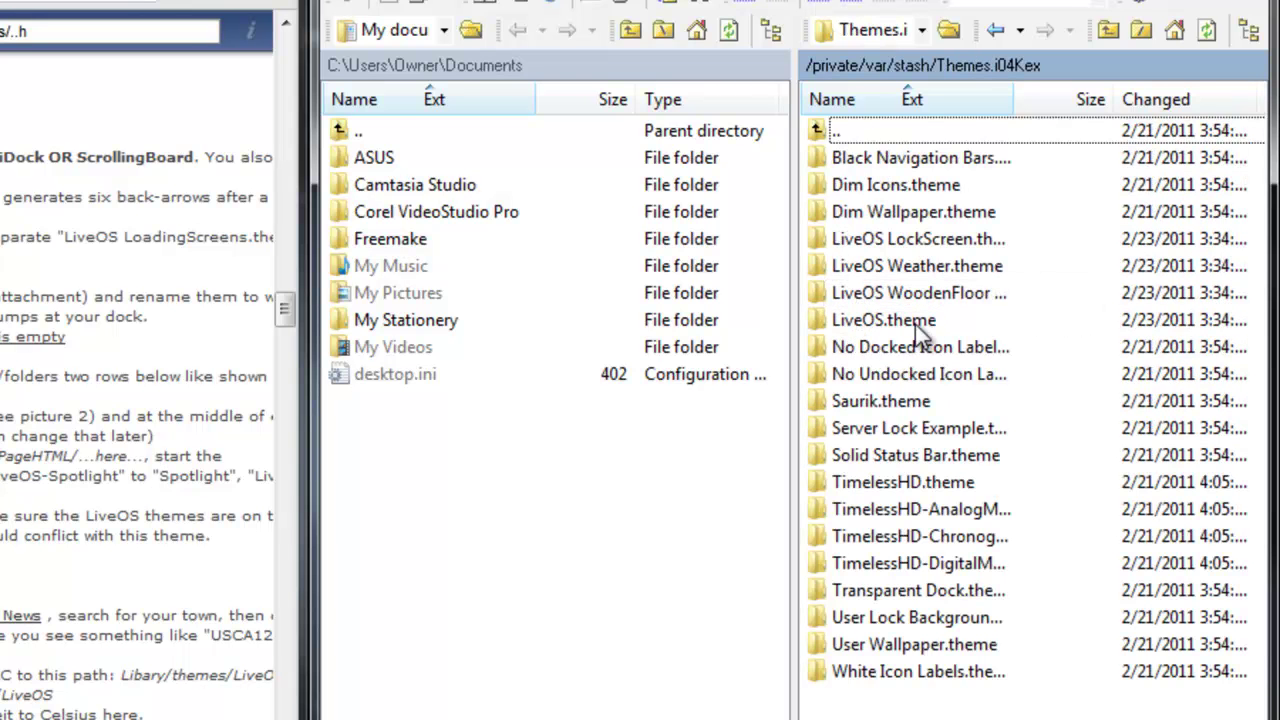
double_click(925, 322)
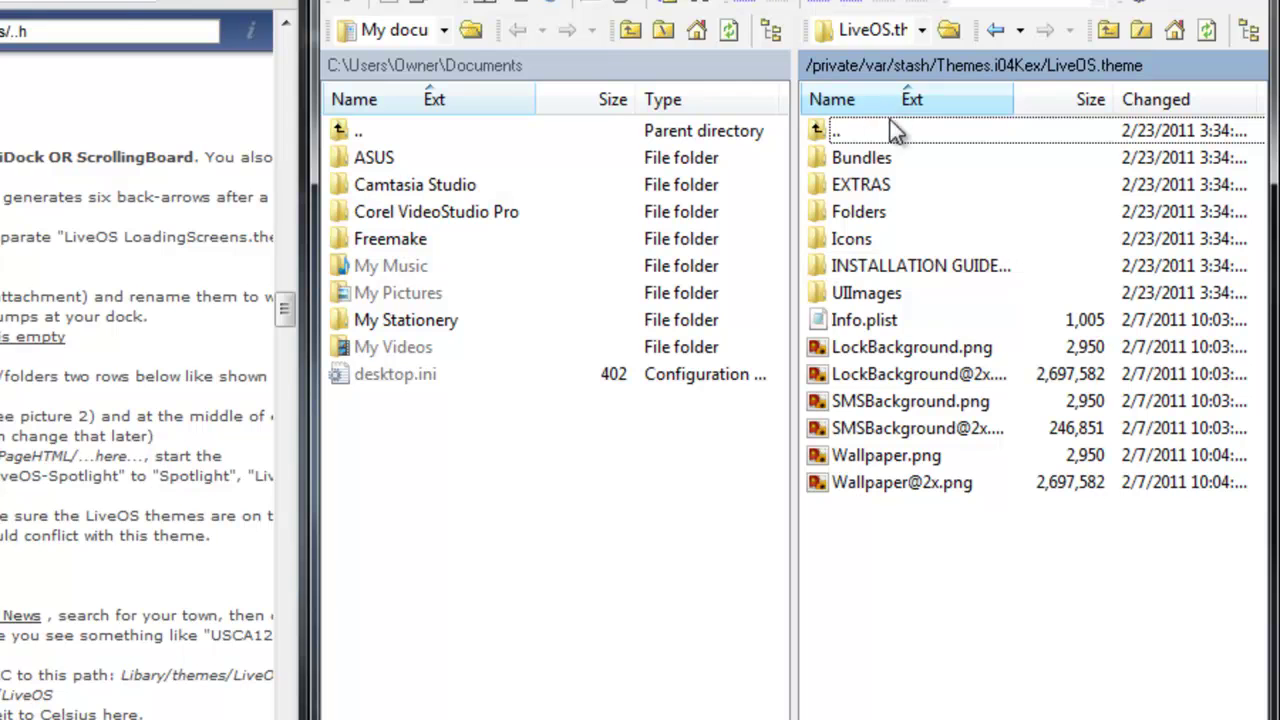
double_click(858, 266)
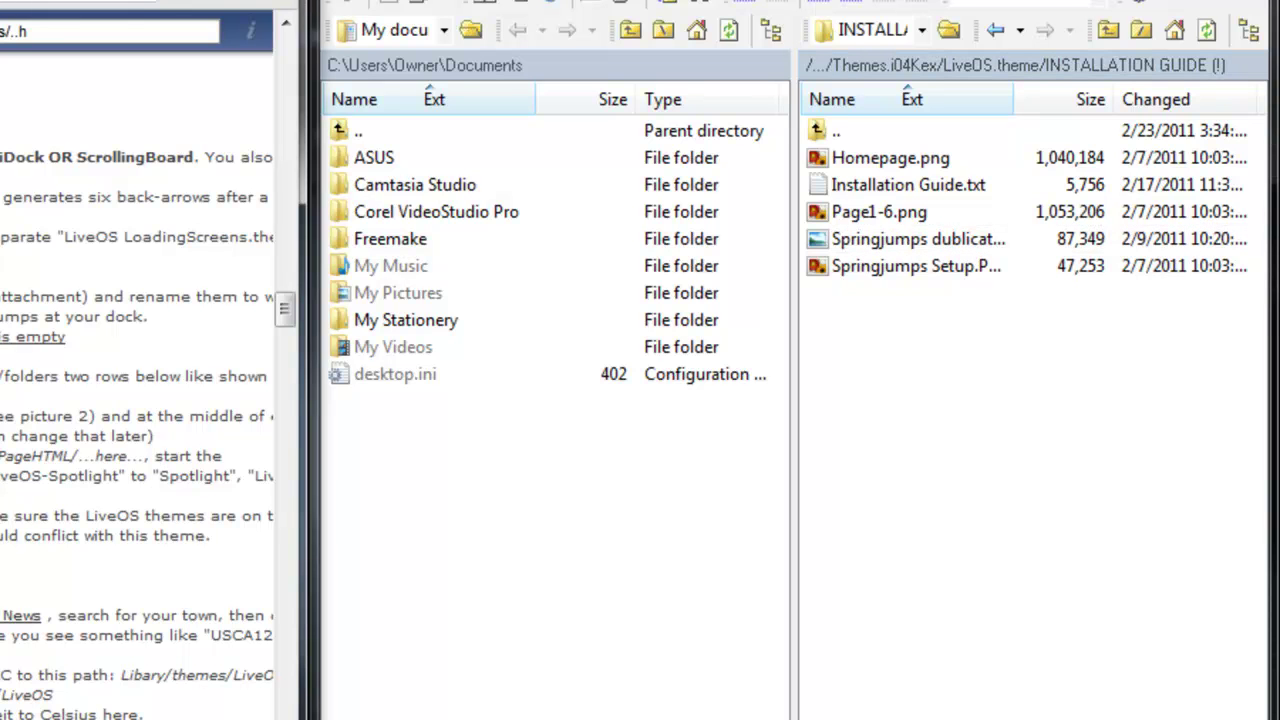
Step: Copy Springjumps dublicates.jpg from the device's installation guide folder to the local C:\Users\Owner\Documents folder
key("ctrl+v")
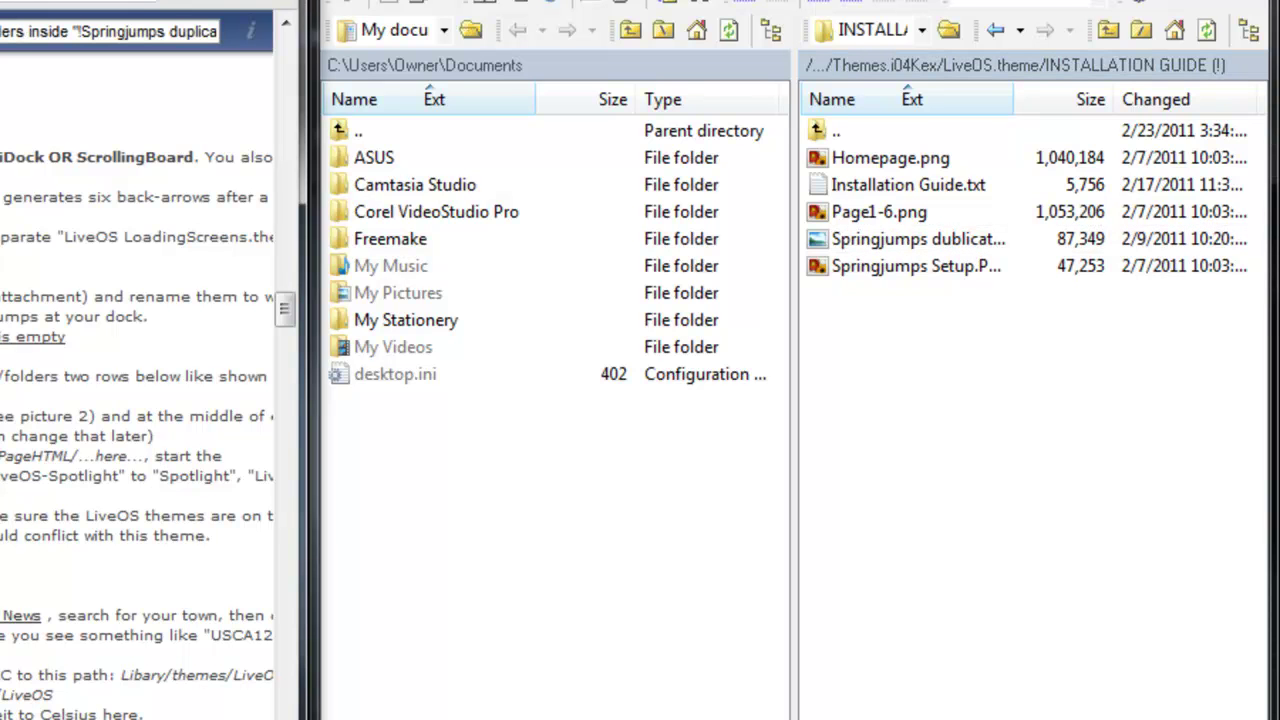
double_click(975, 239)
left_click(512, 127)
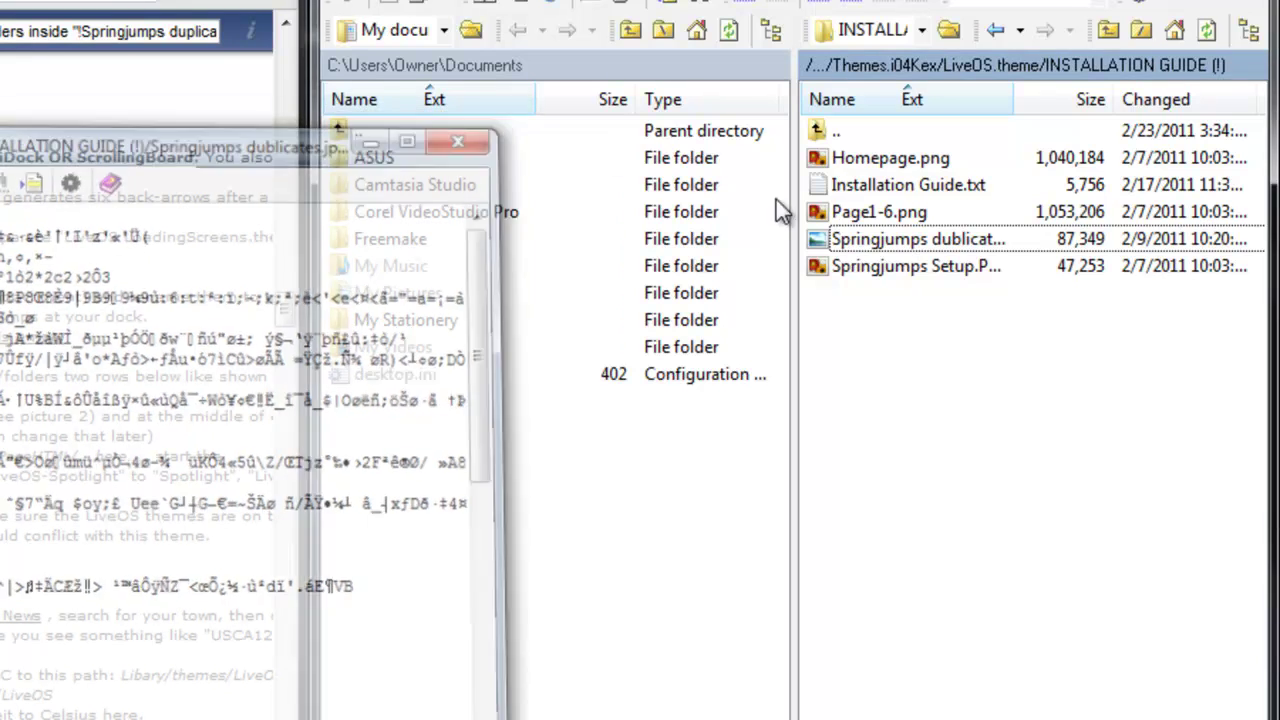
key("F5")
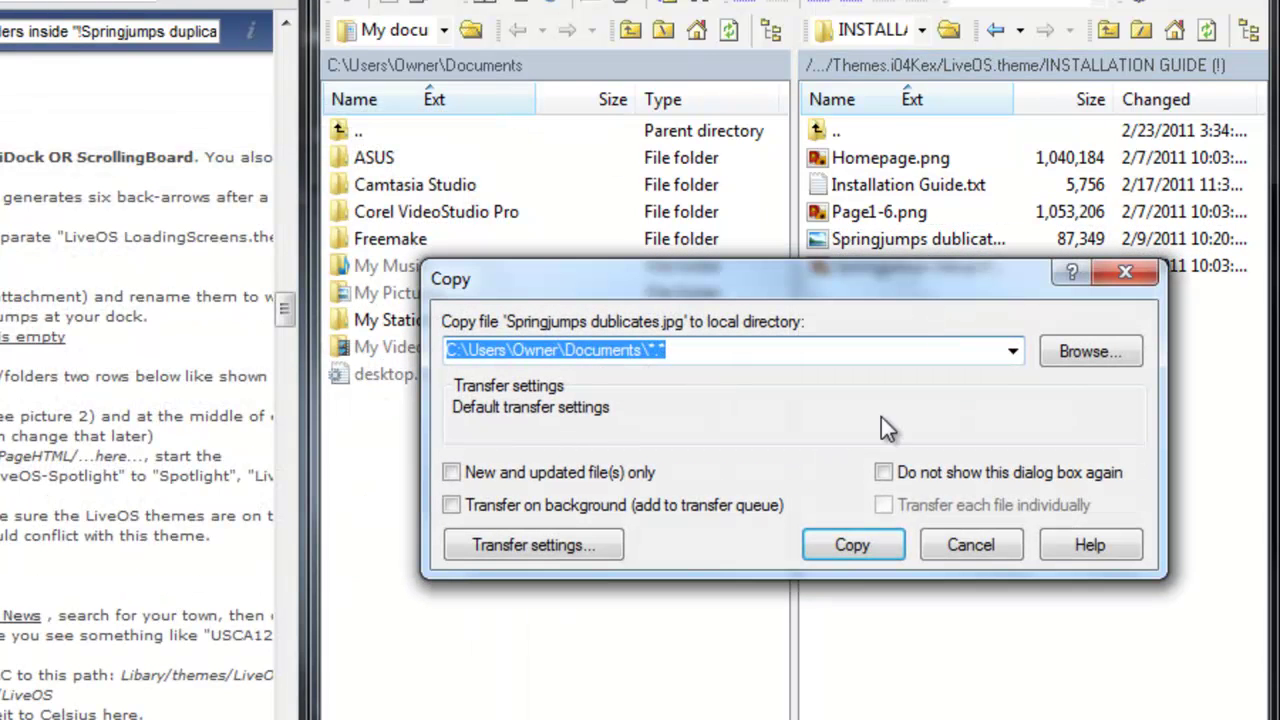
left_click(835, 549)
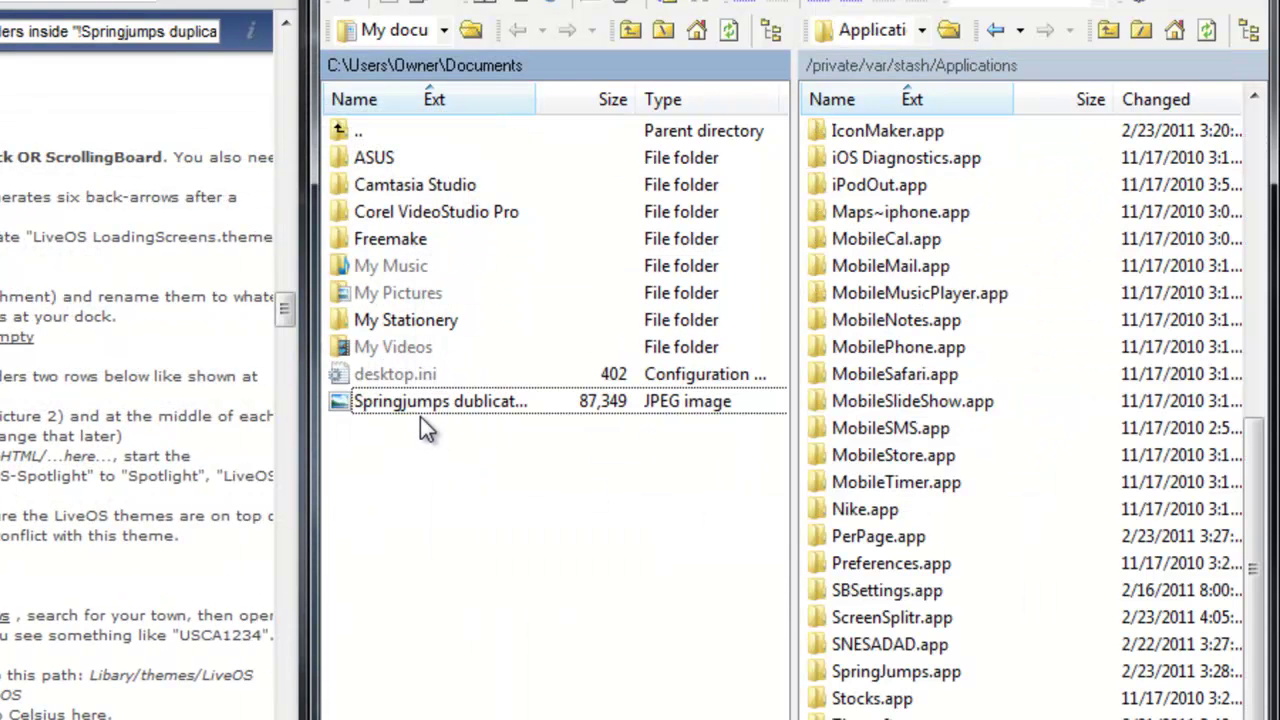
Step: Copy Springjumps dublicates.jpg from the local Documents folder to /private/var/stash/Applications on the device
left_click_drag(405, 404, 1165, 492)
scroll(1022, 420, "down", 2)
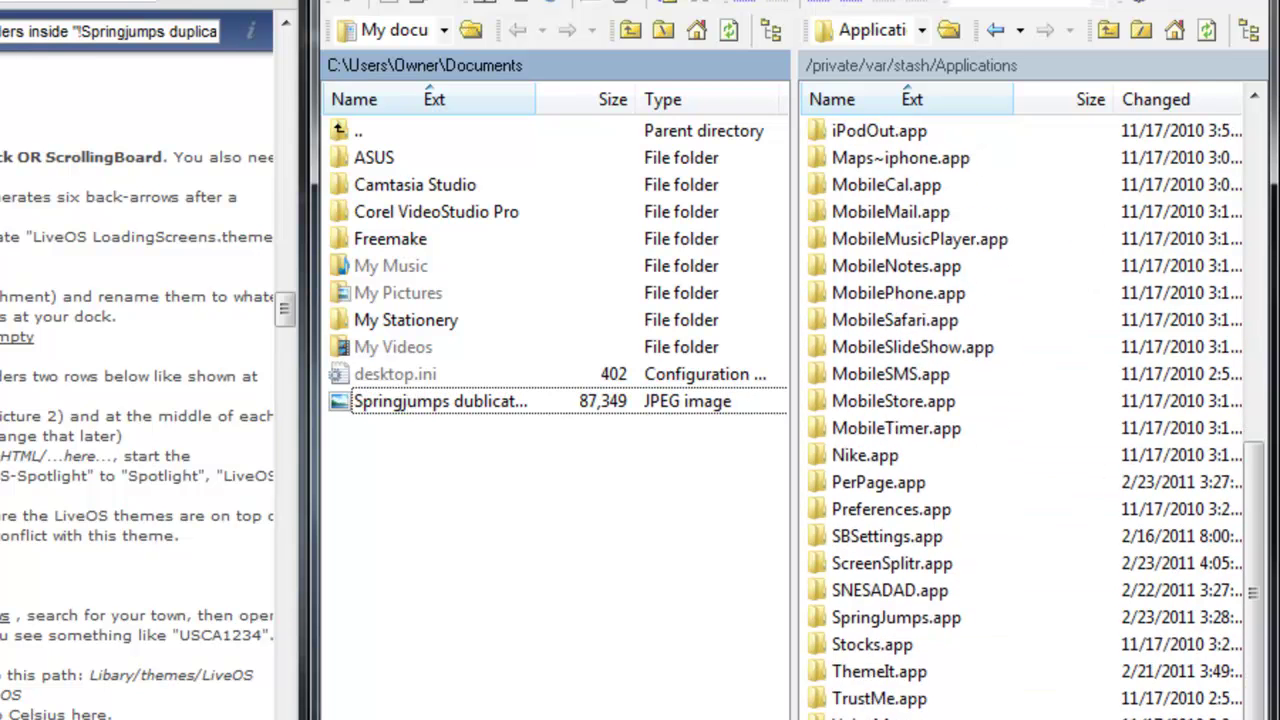
left_click_drag(1175, 715, 1175, 715)
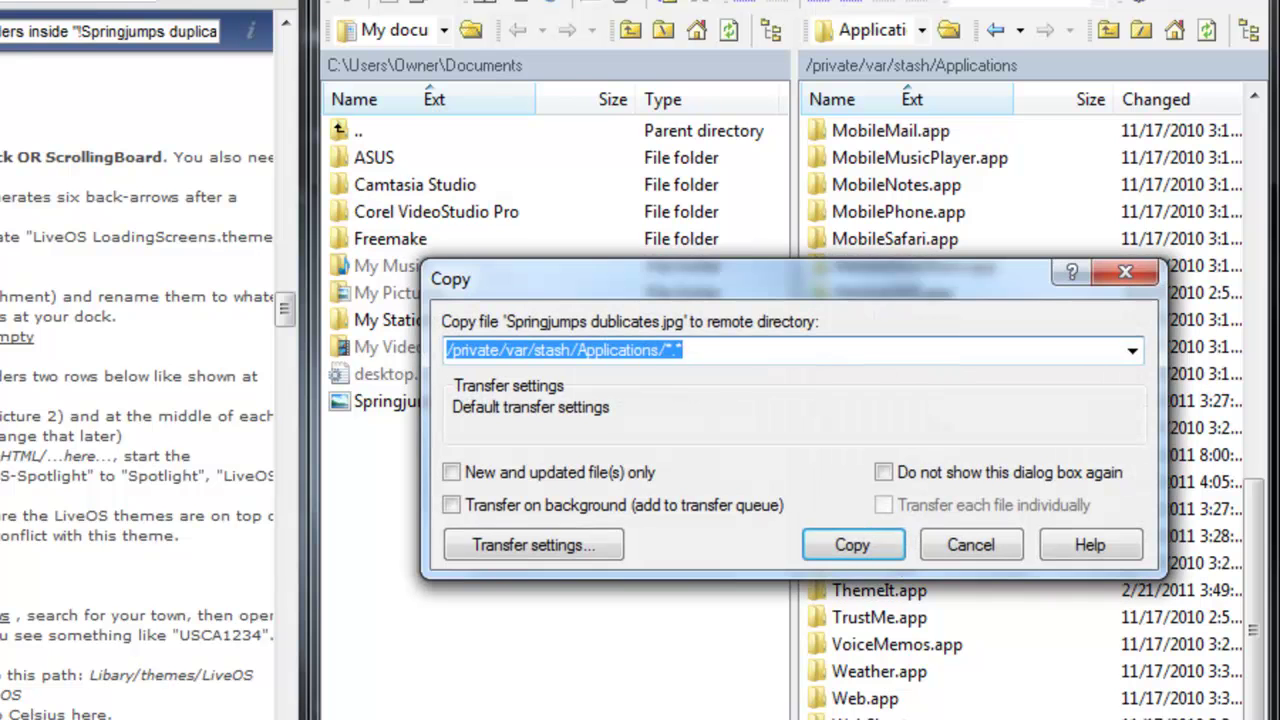
left_click(850, 545)
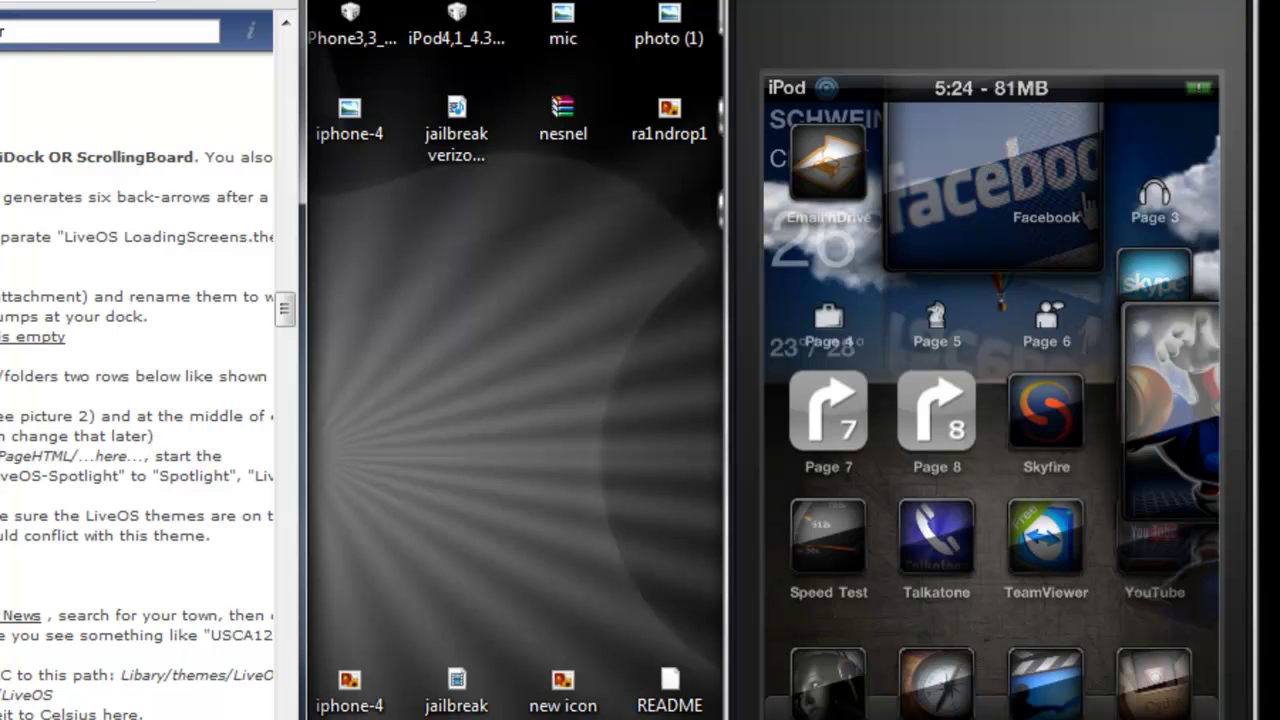
Step: Switch back to WinSCP beside the guide and open the device's /private/var/stash/Themes.i04Kex folder
key("alt+Tab")
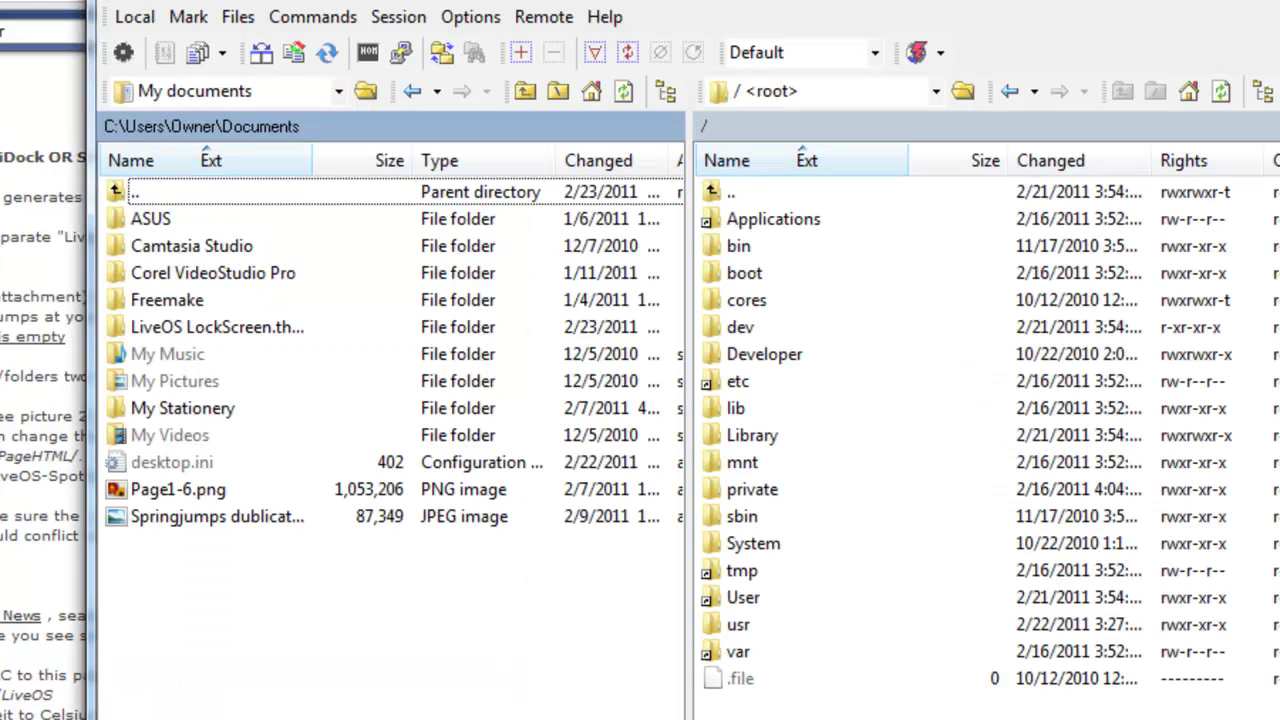
left_click_drag(940, 2, 1279, 69)
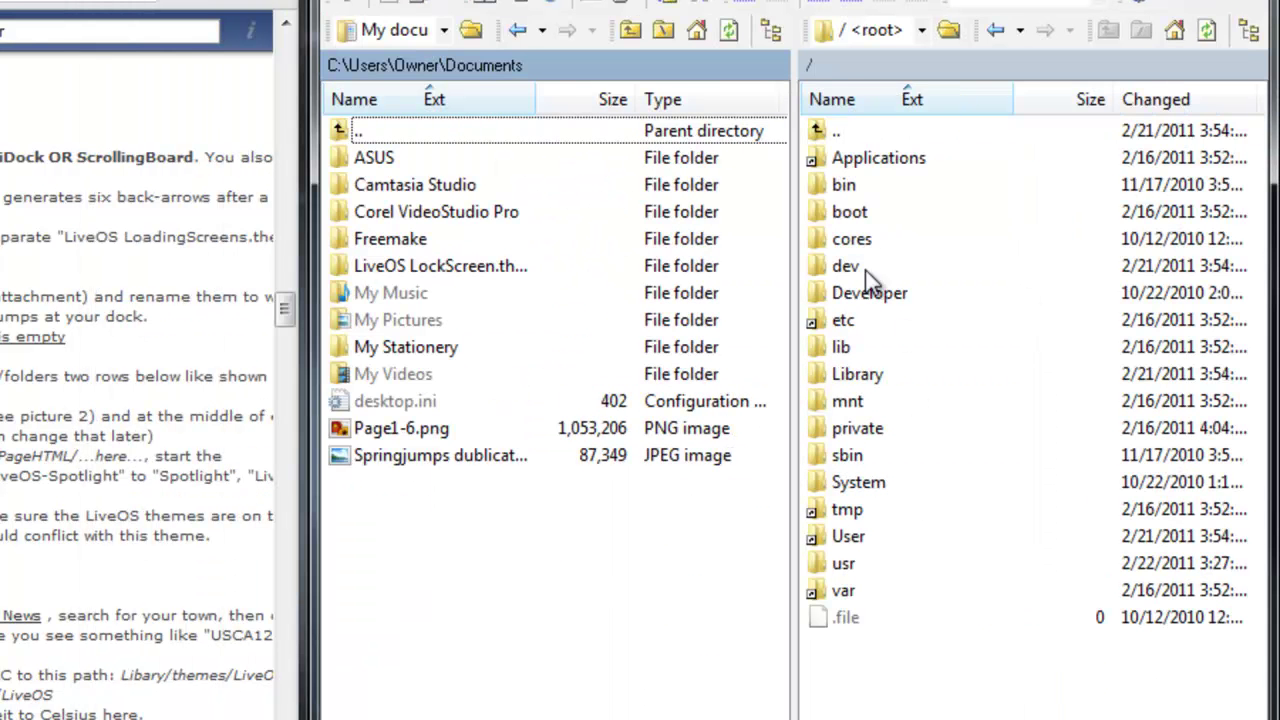
double_click(847, 590)
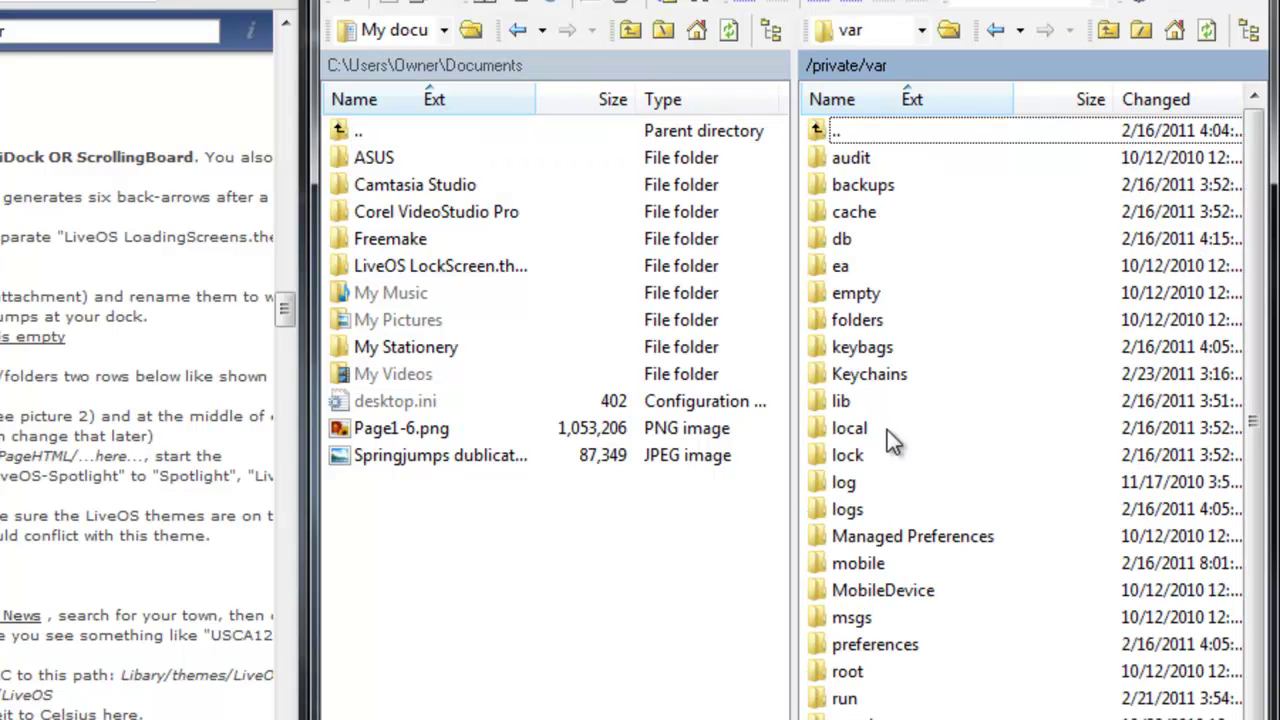
double_click(840, 717)
double_click(931, 320)
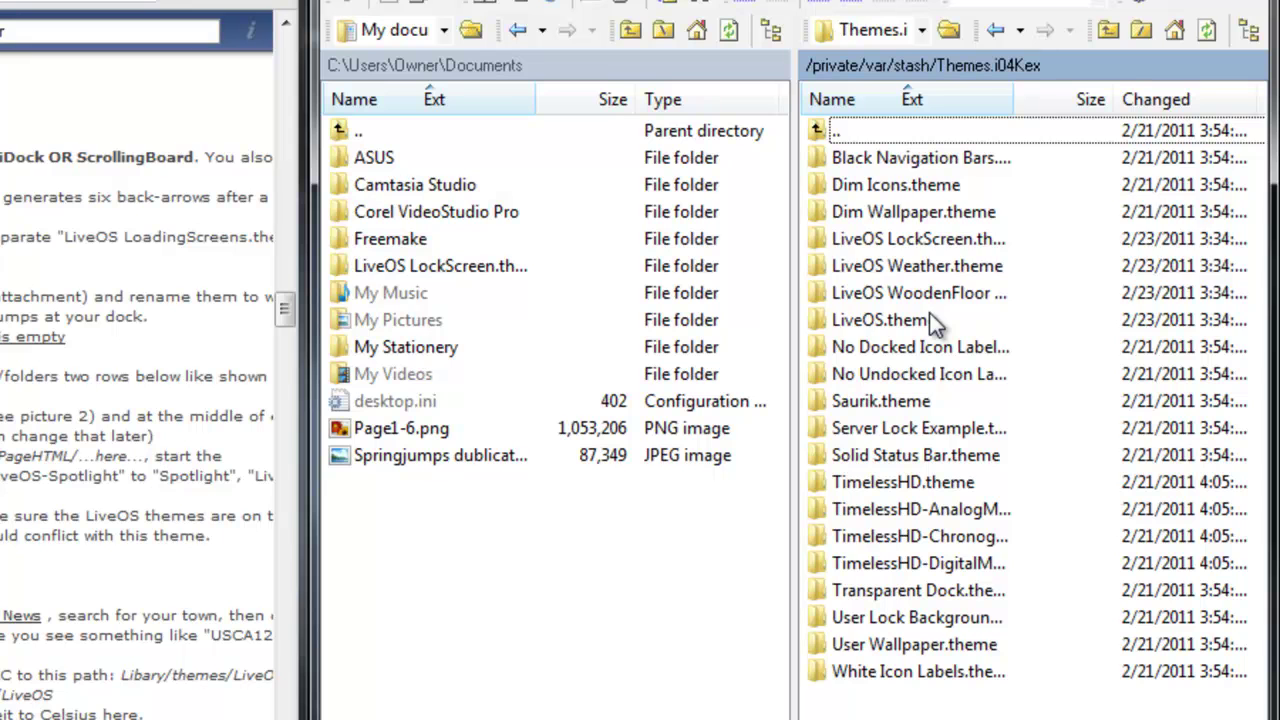
Step: Copy the LiveOS LockScreen, LiveOS Weather, LiveOS WoodenFloor and LiveOS theme folders to the local C:\Users\Owner\Documents folder
left_click(929, 312, "shift")
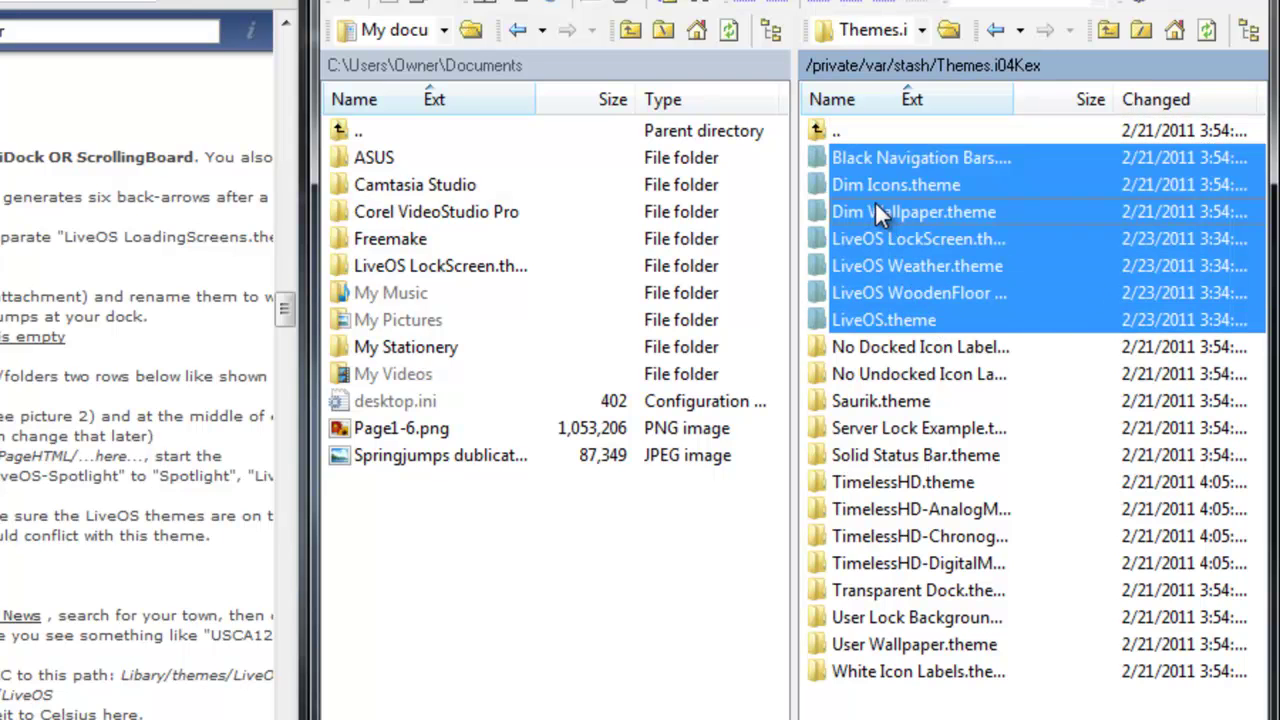
left_click(878, 310)
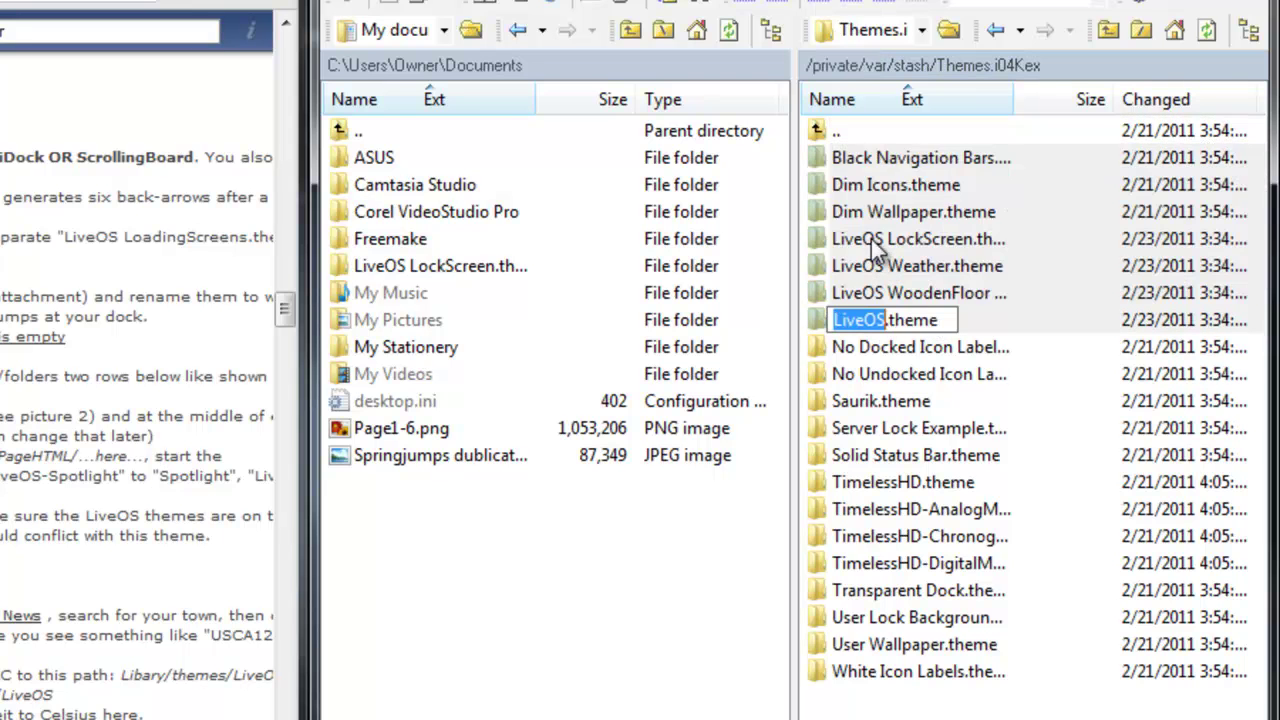
left_click(1005, 320)
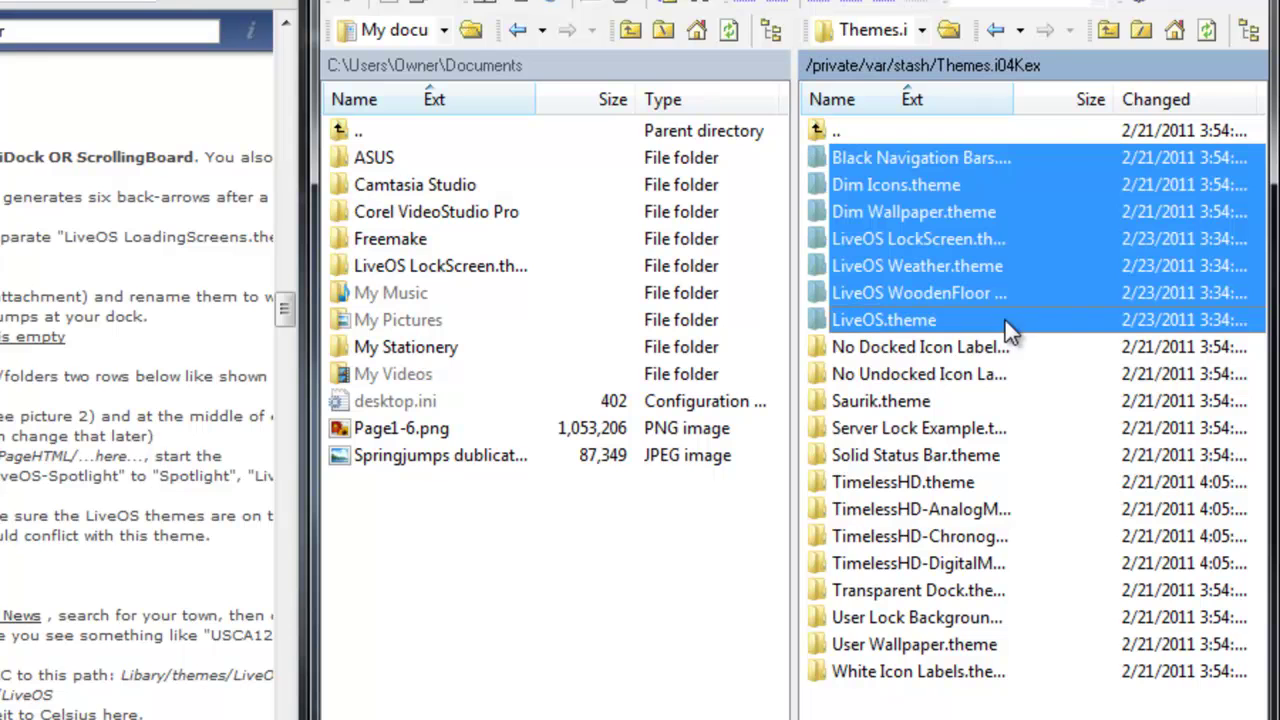
left_click(953, 157, "ctrl")
left_click(940, 184, "ctrl")
left_click(925, 211, "ctrl")
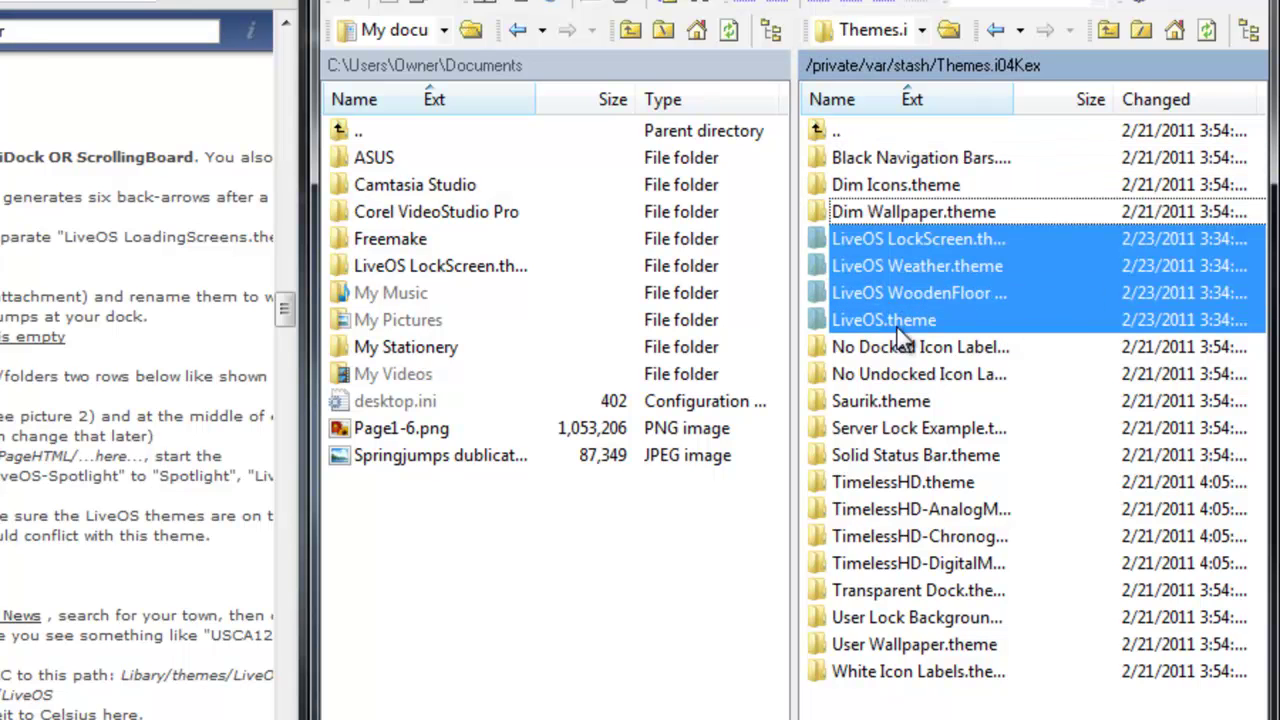
right_click(876, 258)
left_click(951, 340)
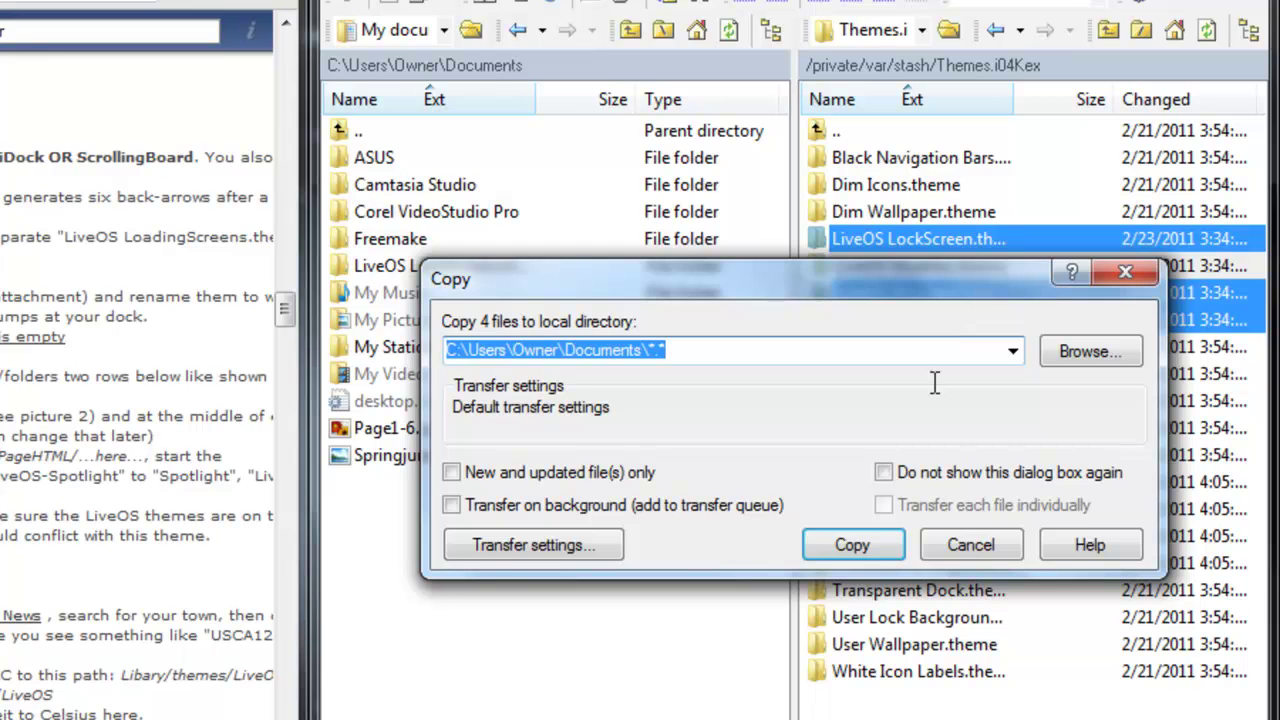
left_click(851, 540)
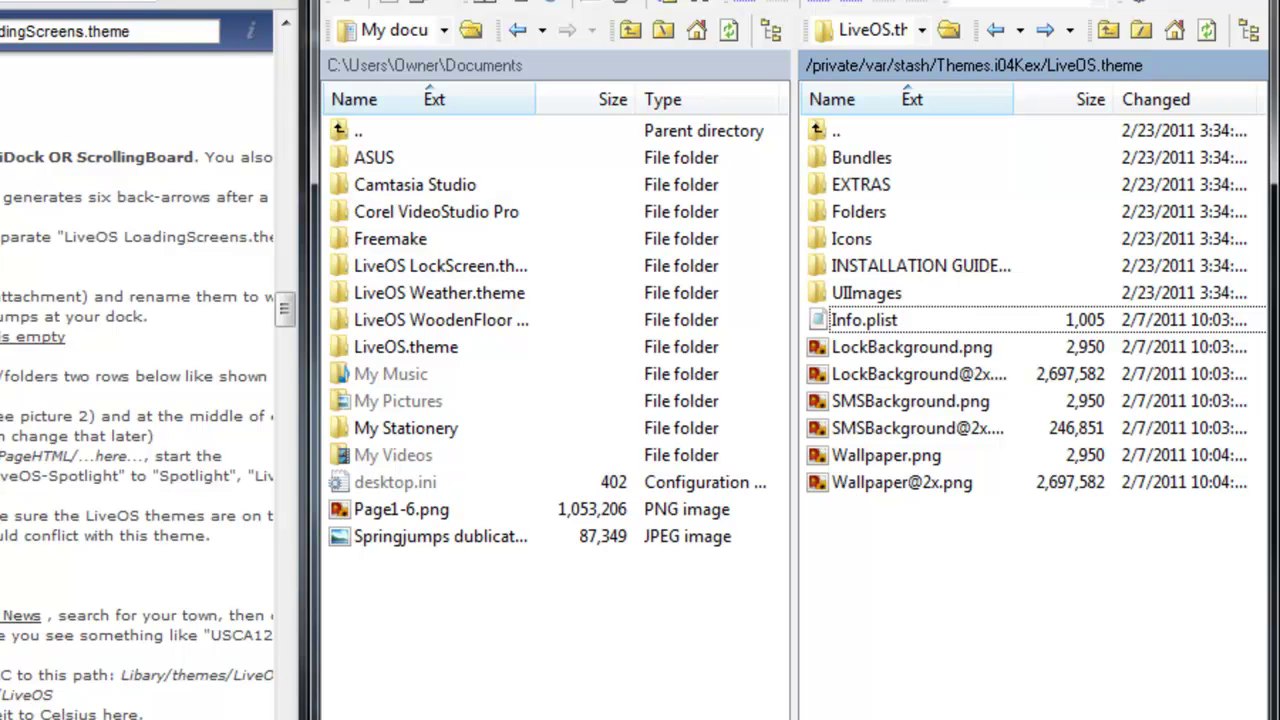
Step: Highlight the LiveOS LoadingScreens.theme folder mentioned in installation step 3 of the forum guide
left_click_drag(2, 237, 73, 245)
left_click(200, 234)
left_click(73, 245)
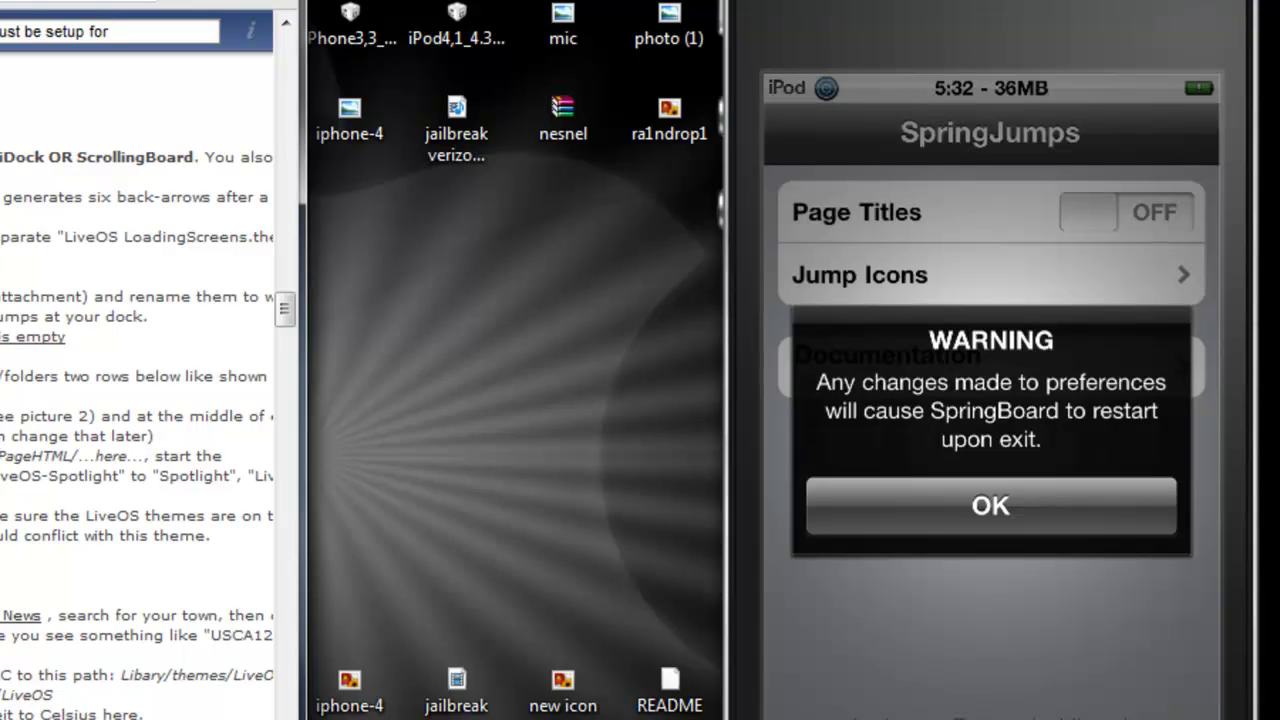
Step: Highlight the Springjumps instructions in the forum guide and open the Jump Icons list in SpringJumps
left_click_drag(0, 296, 188, 296)
left_click(188, 296)
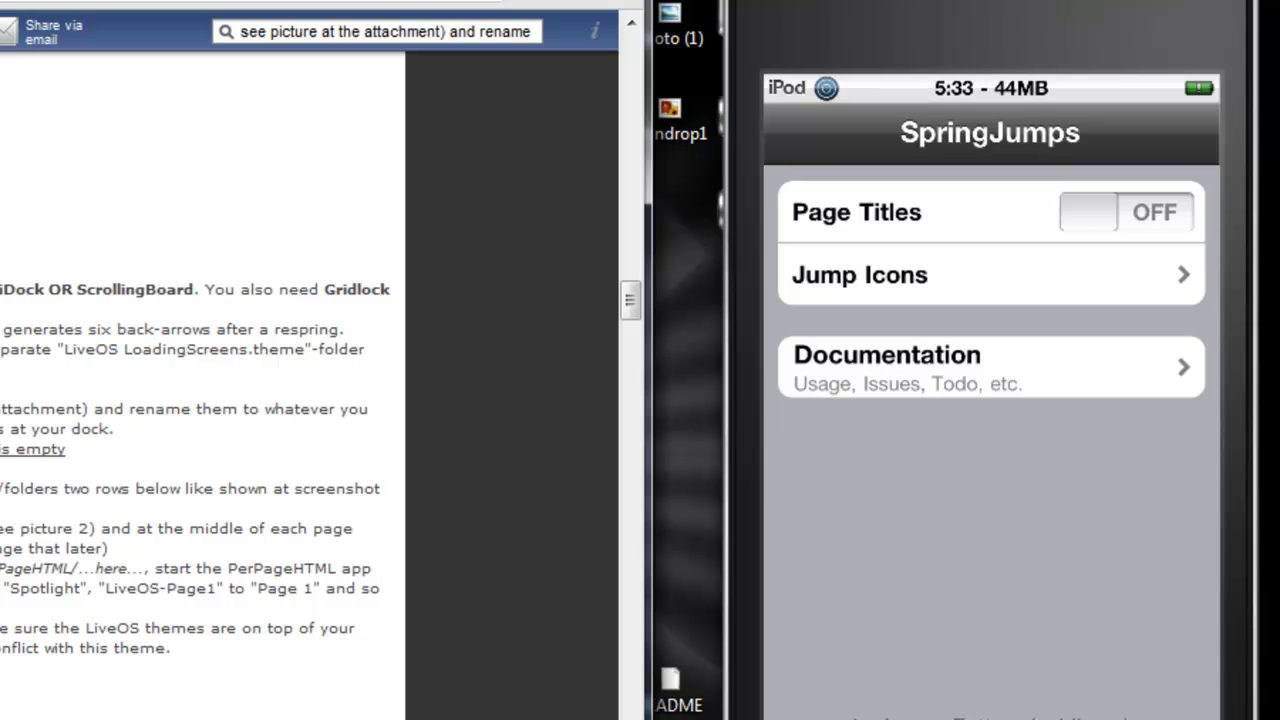
left_click(990, 274)
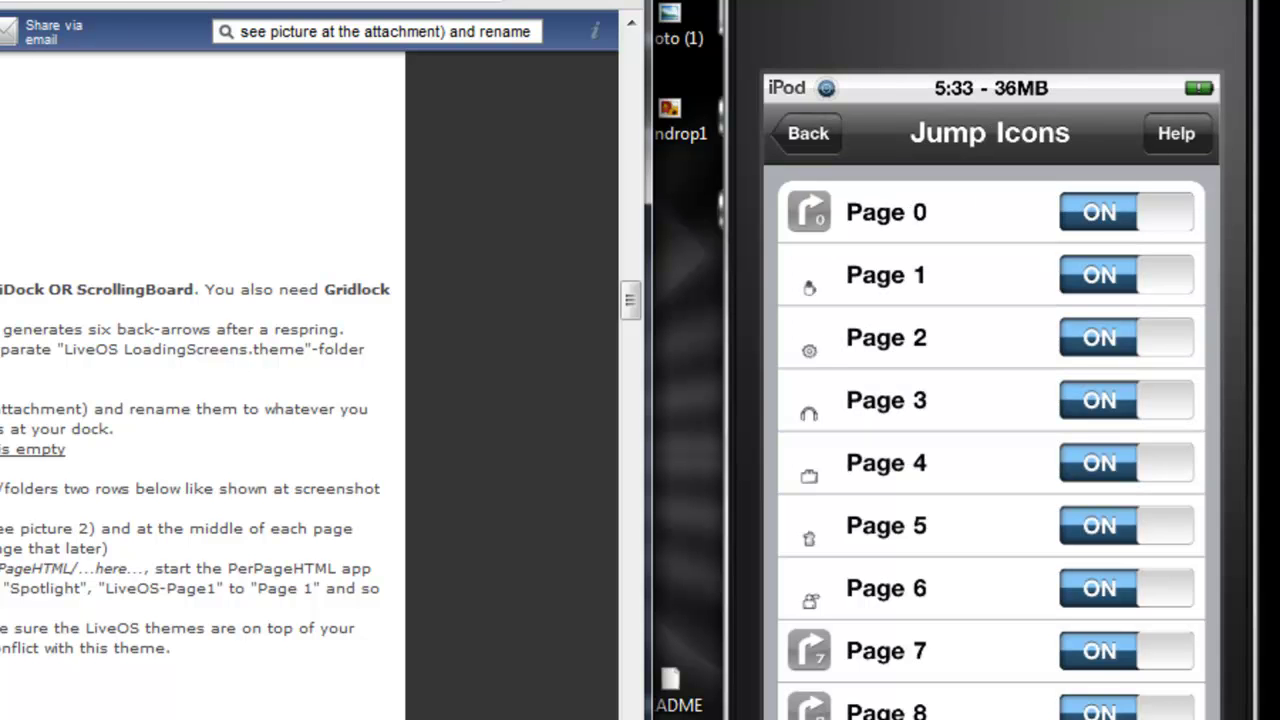
scroll(991, 442, "down", 2)
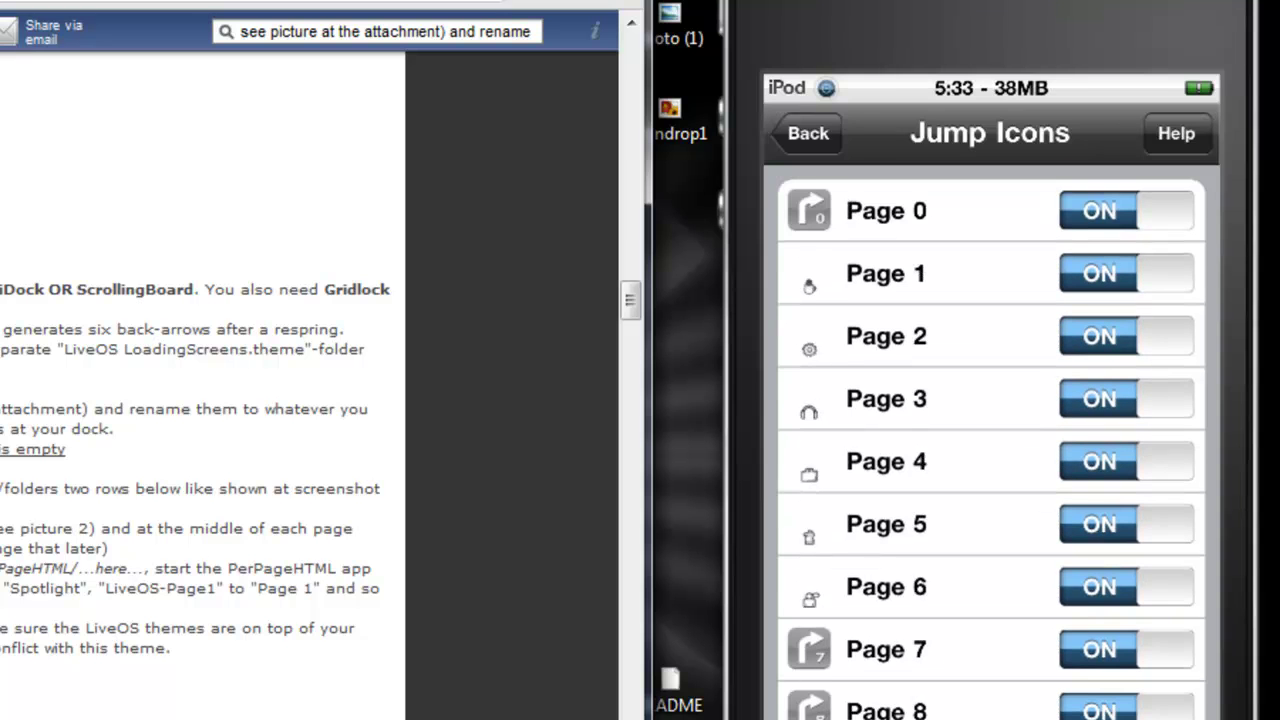
Step: Rename the Page 1 jump icon to YouTube
left_click(886, 273)
left_click(1152, 234)
left_click(886, 273)
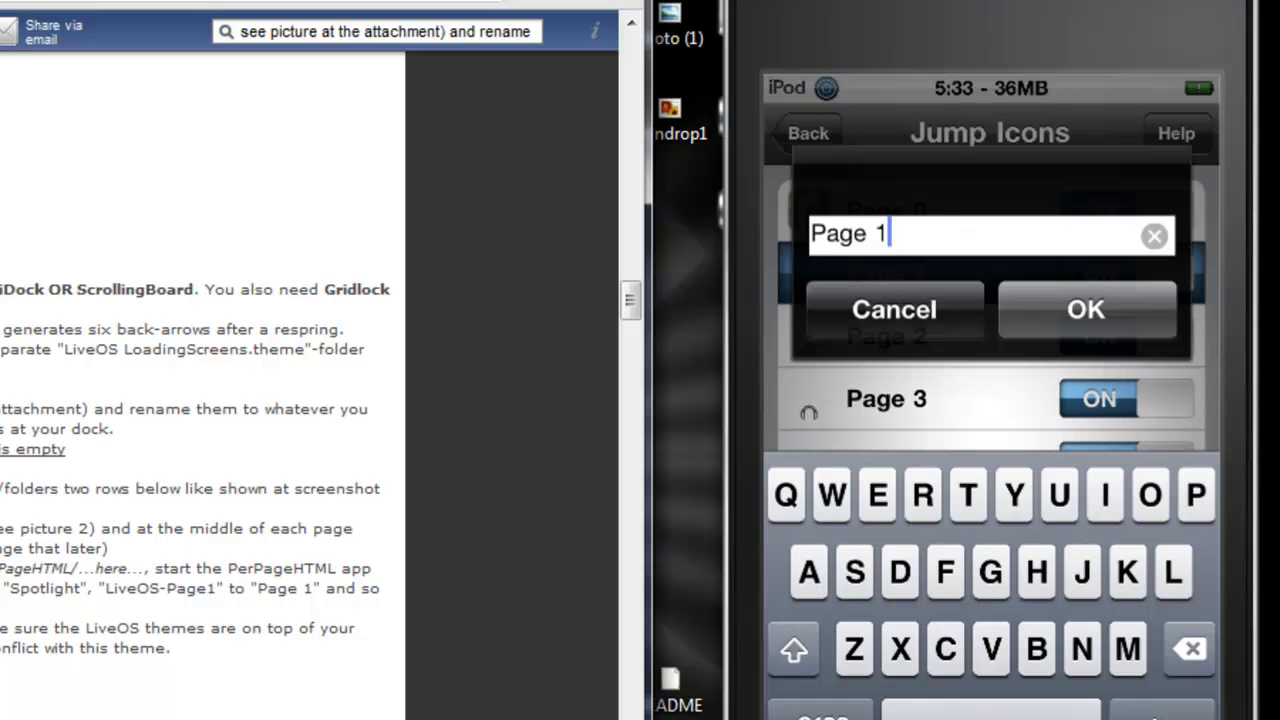
left_click(1154, 236)
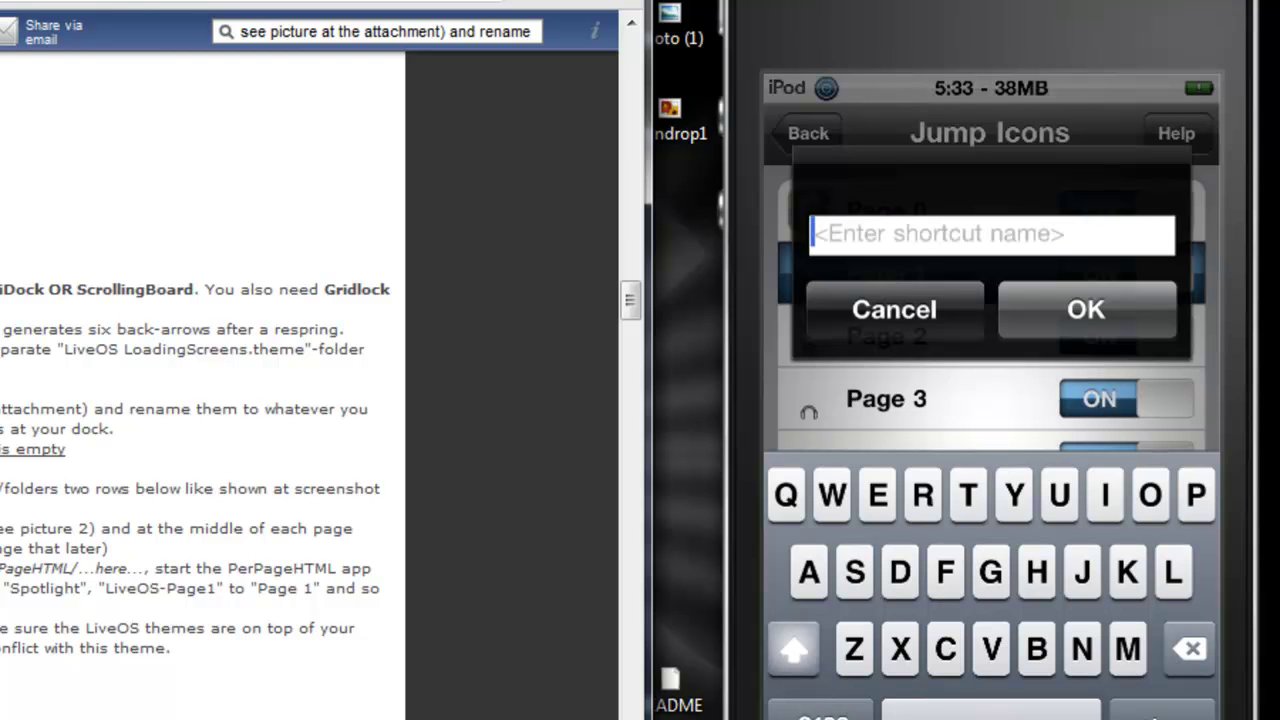
type("Outu")
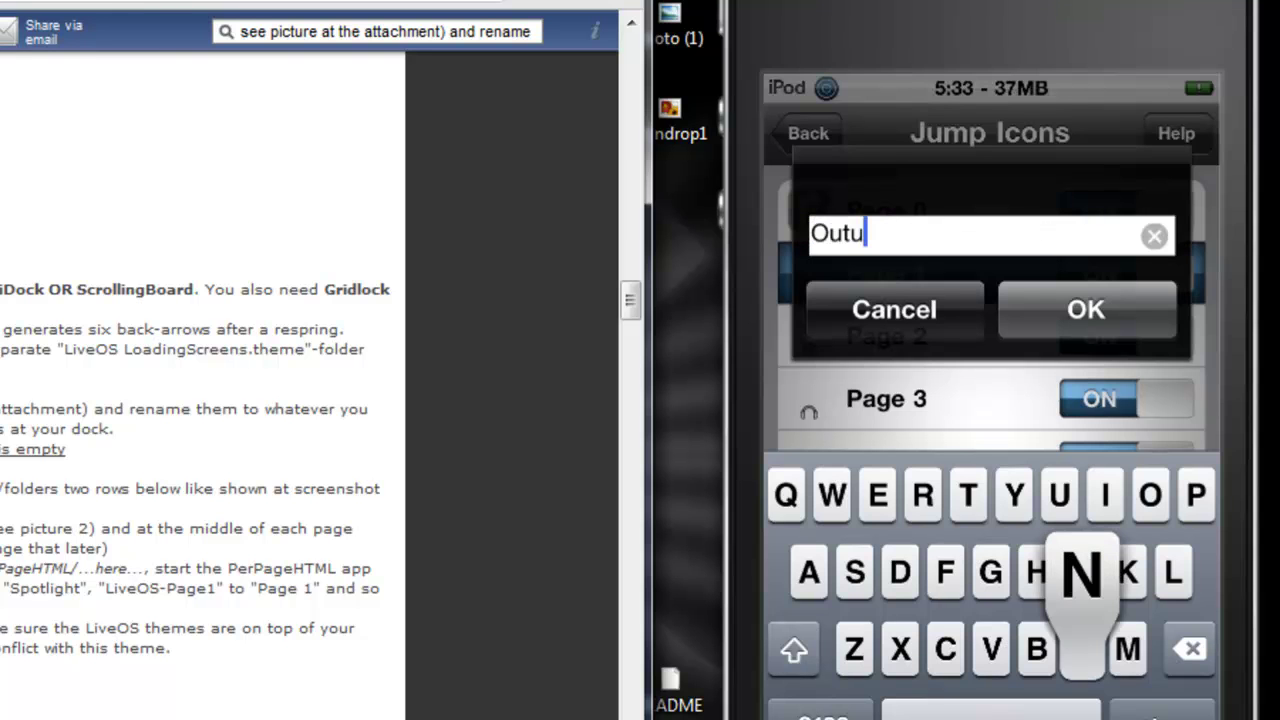
type("n")
key("BackSpace")
key("BackSpace")
key("BackSpace")
key("BackSpace")
key("BackSpace")
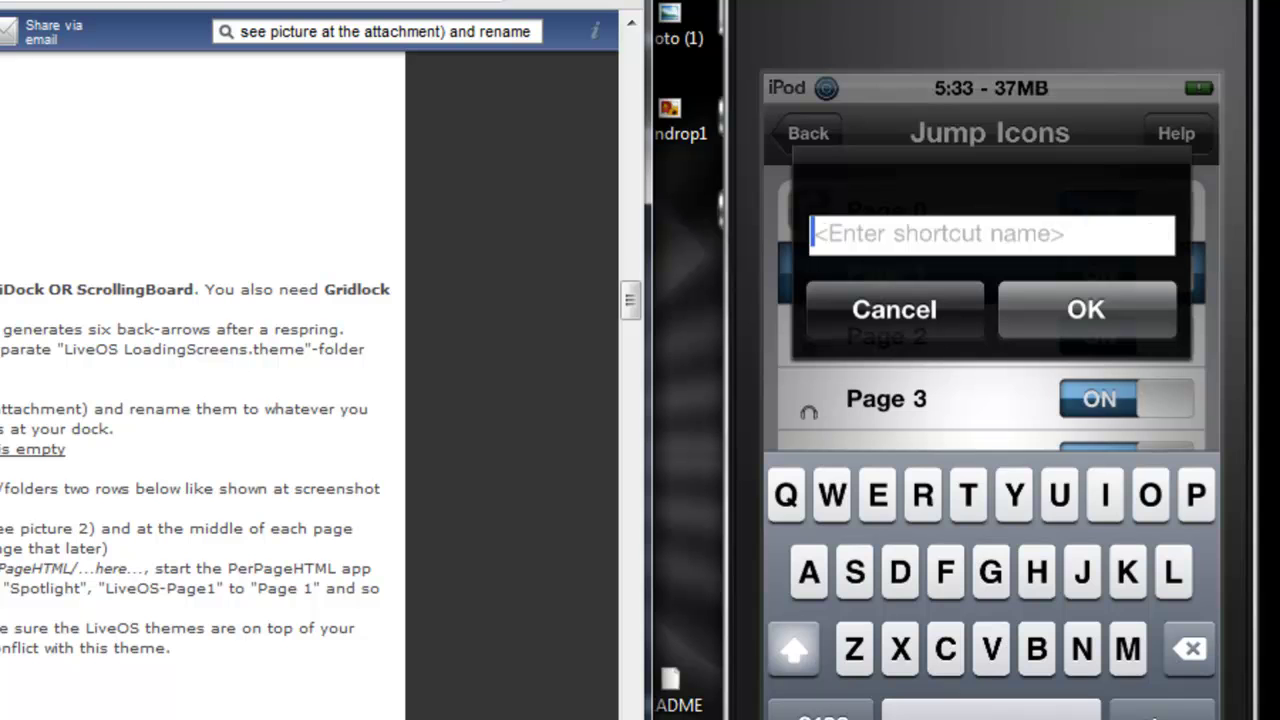
type("Youtube")
key("BackSpace")
key("BackSpace")
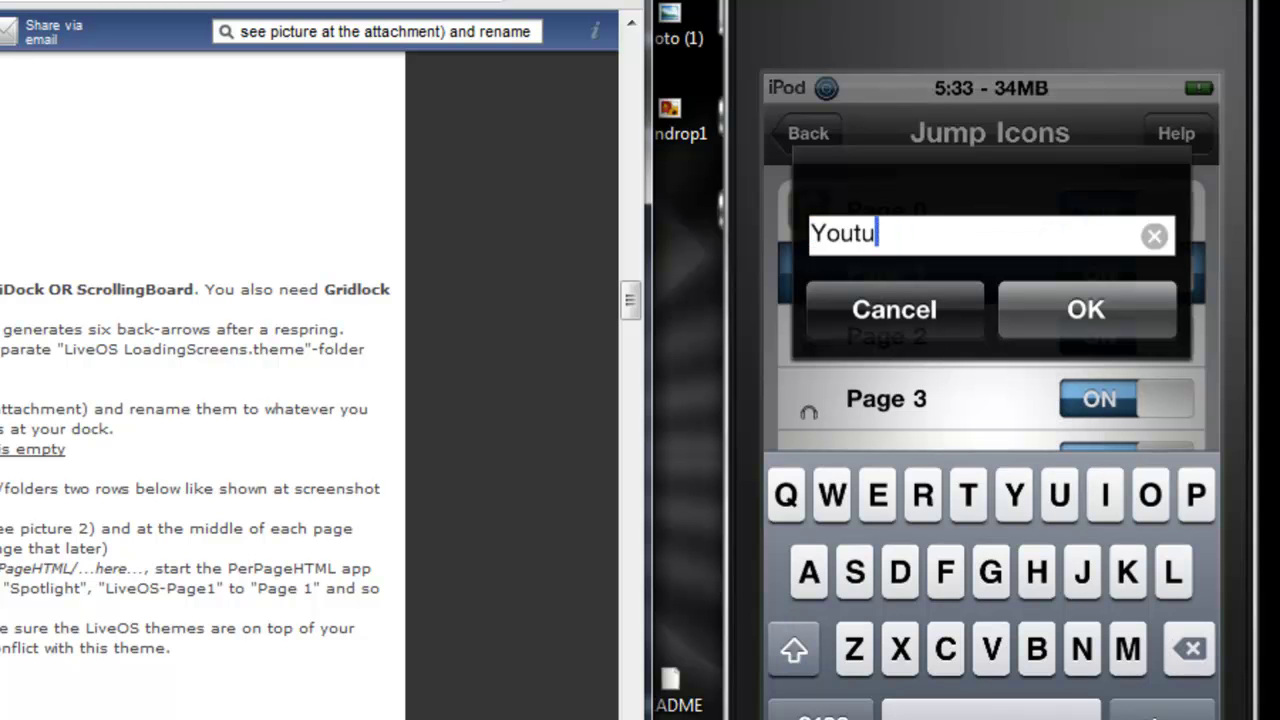
key("BackSpace")
key("BackSpace")
type("Tube")
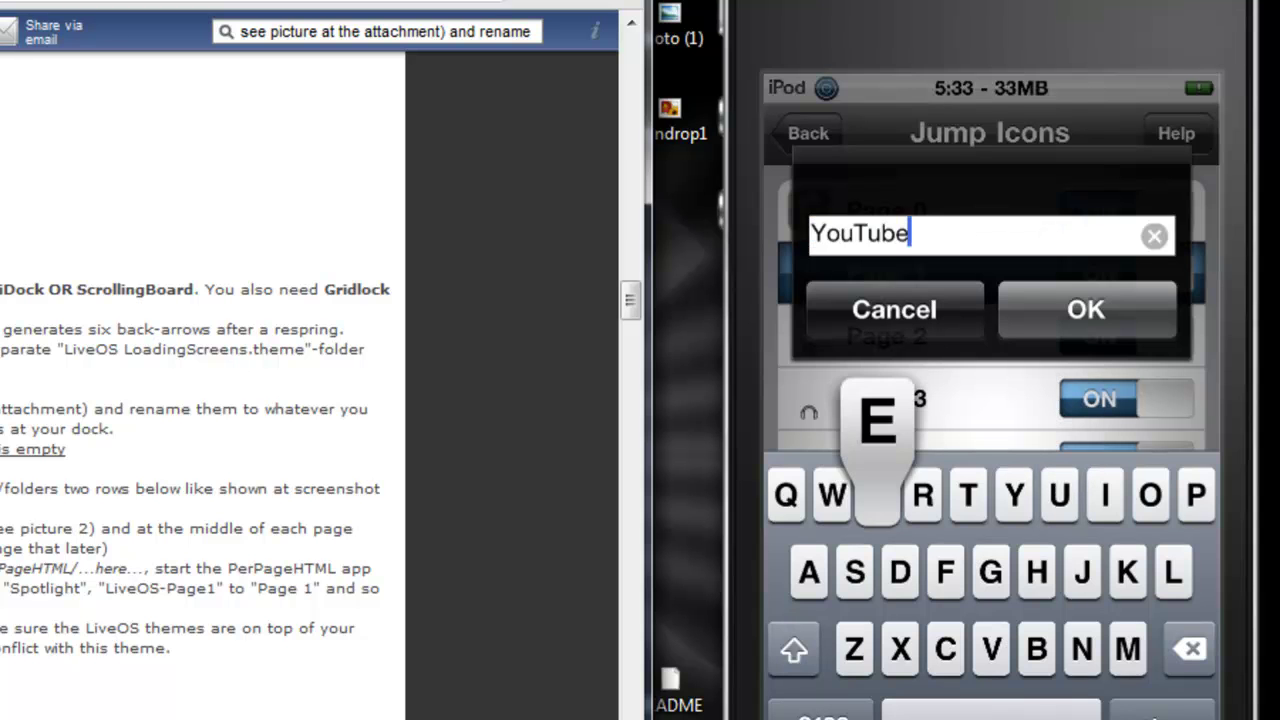
key("Return")
Step: Rename the Page 2 jump icon to Games
left_click(886, 336)
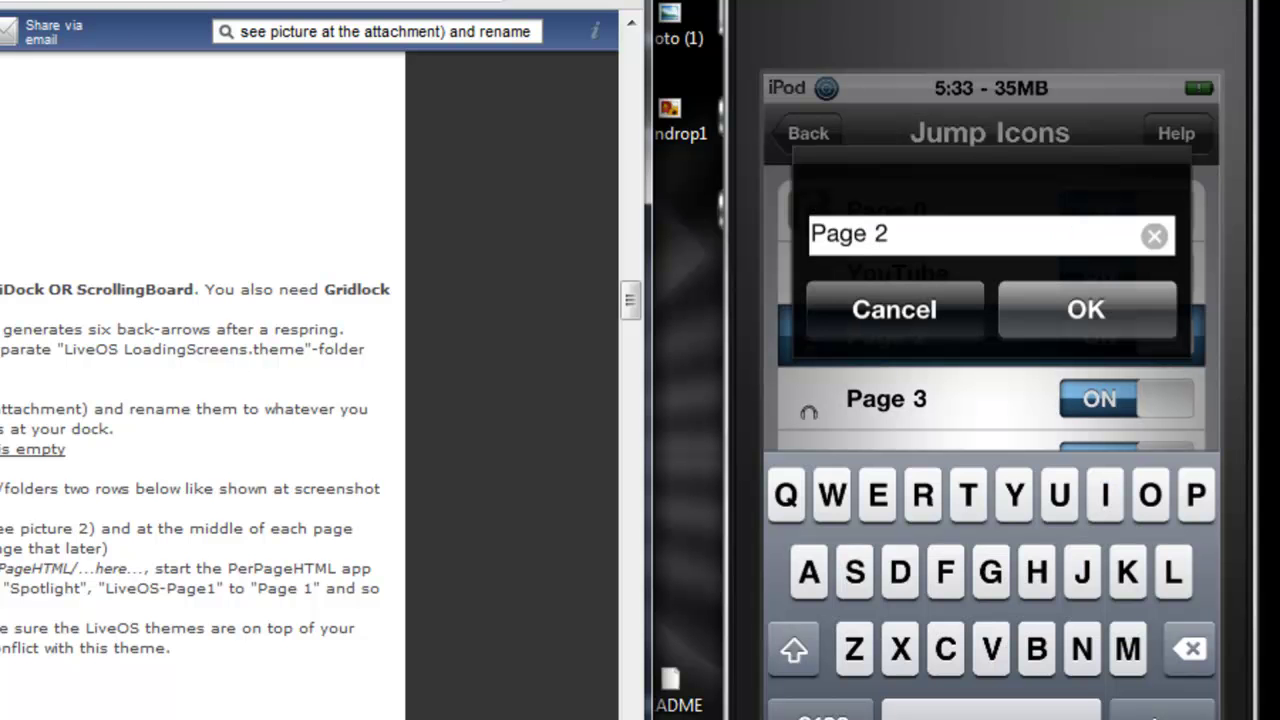
left_click(1154, 236)
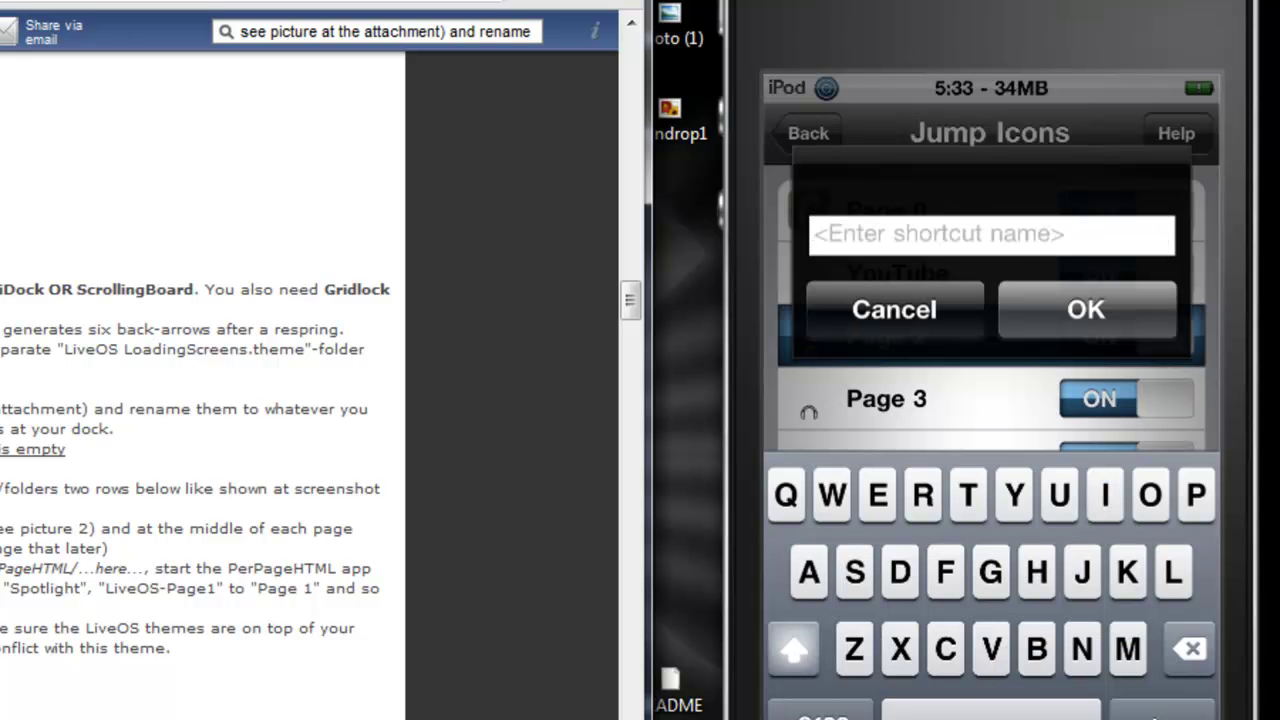
type("Games")
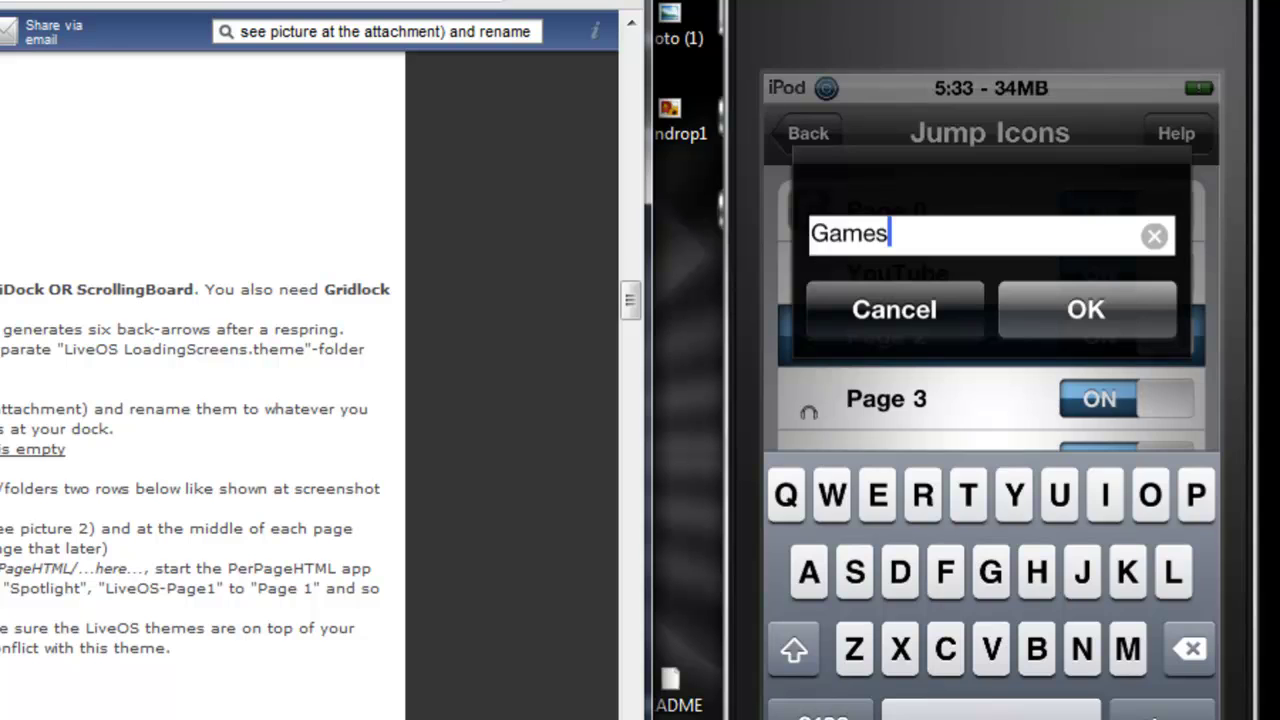
key("Return")
Step: Rename the Page 3 jump icon to Jailbreaking
left_click(886, 399)
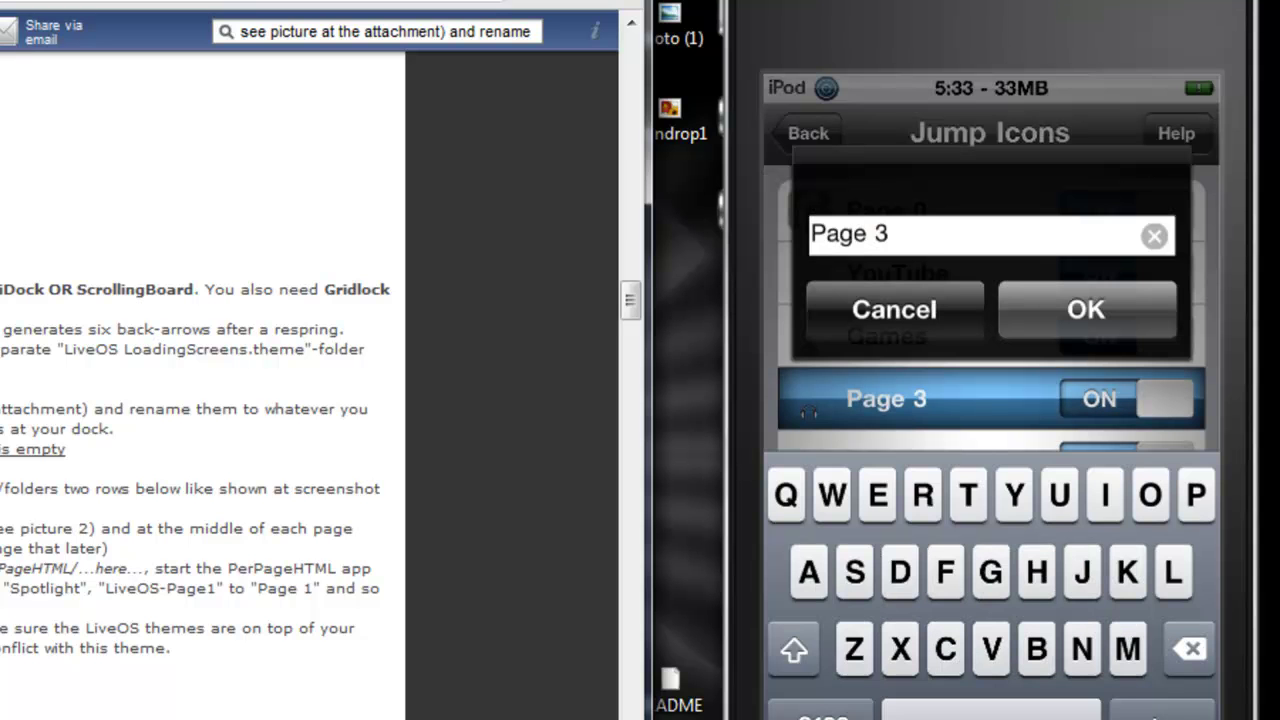
left_click(1154, 236)
type("Jailb")
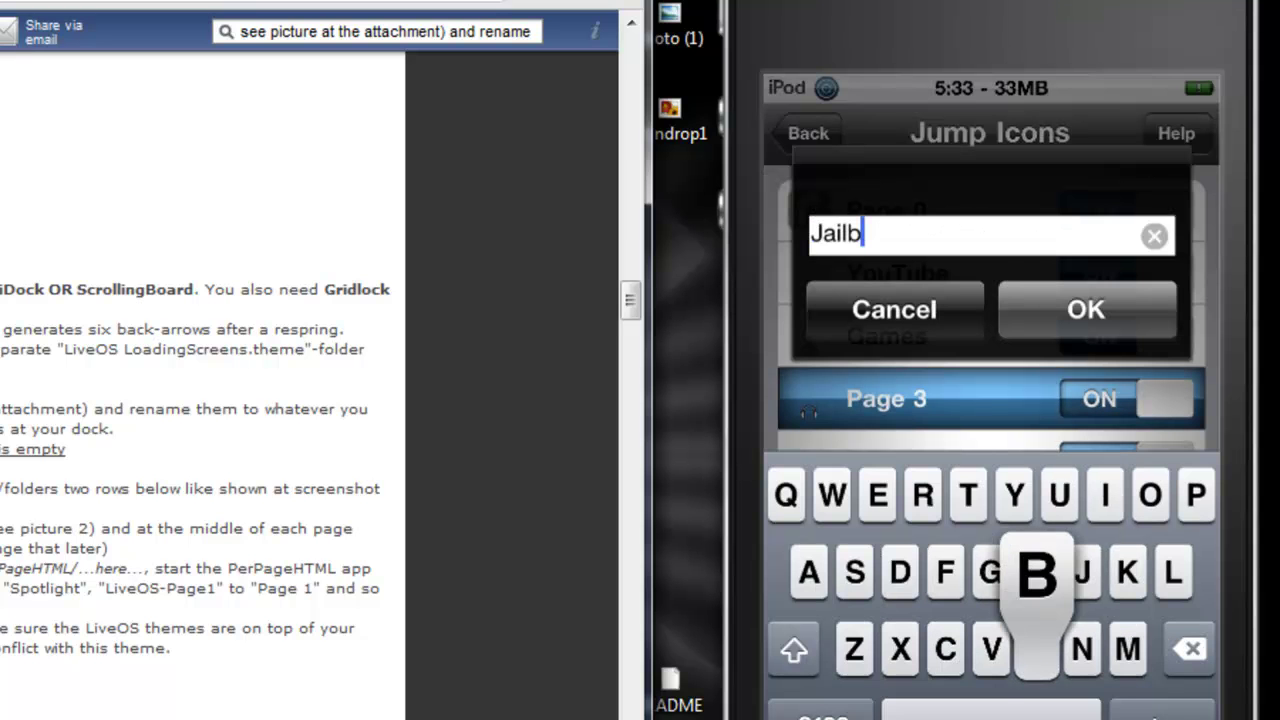
type("reaking")
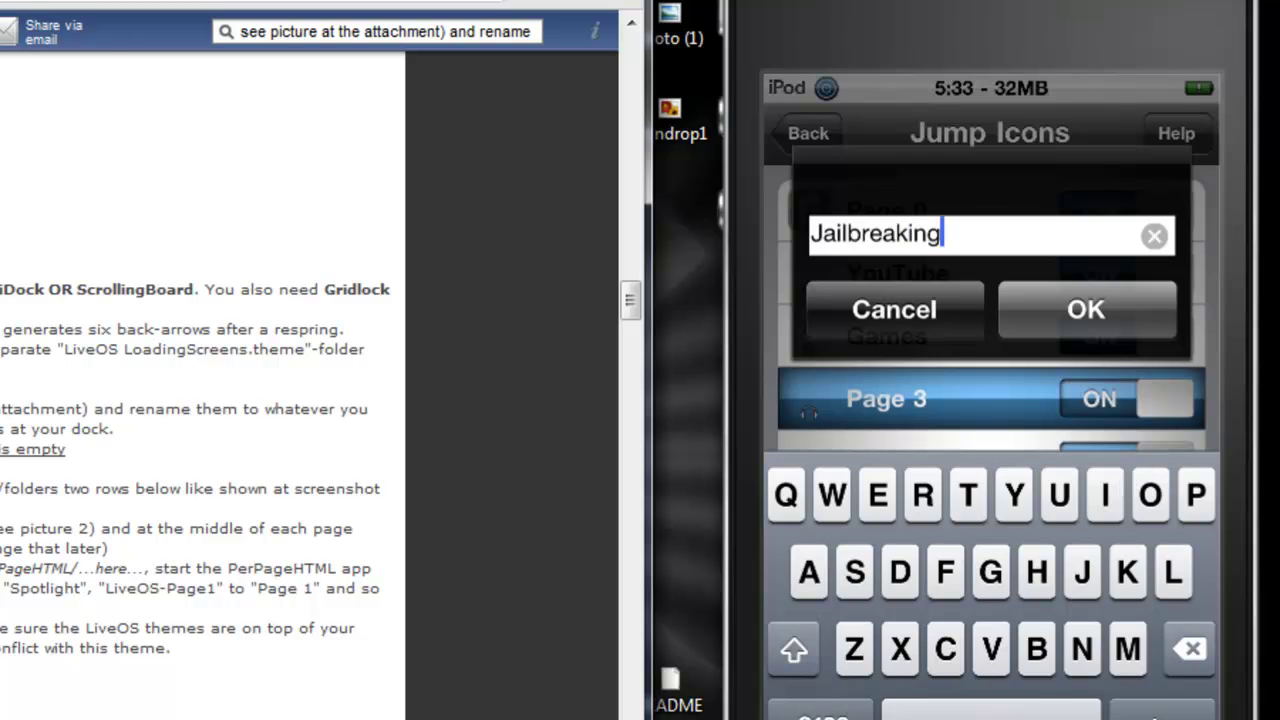
left_click(1086, 309)
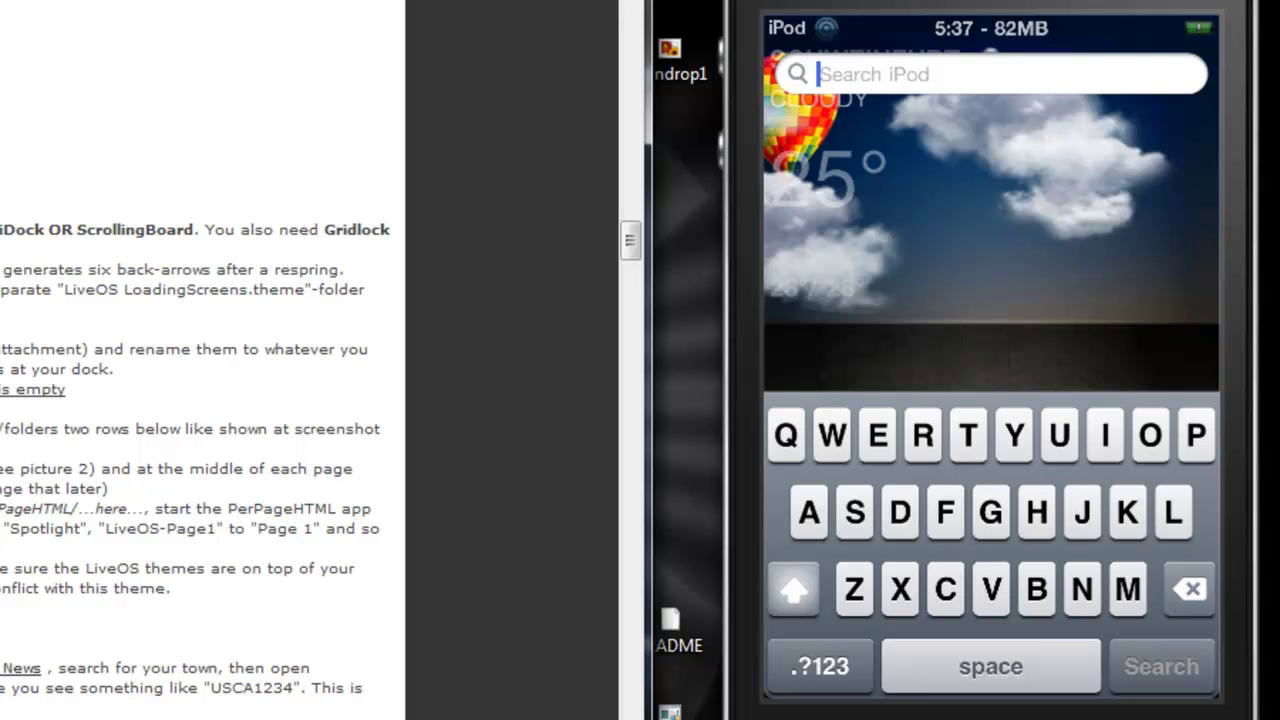
Step: Reopen the SpringJumps Jump Icons list by searching the iPod for "Spr", and disable the Page 0 jump icon
type("Spr")
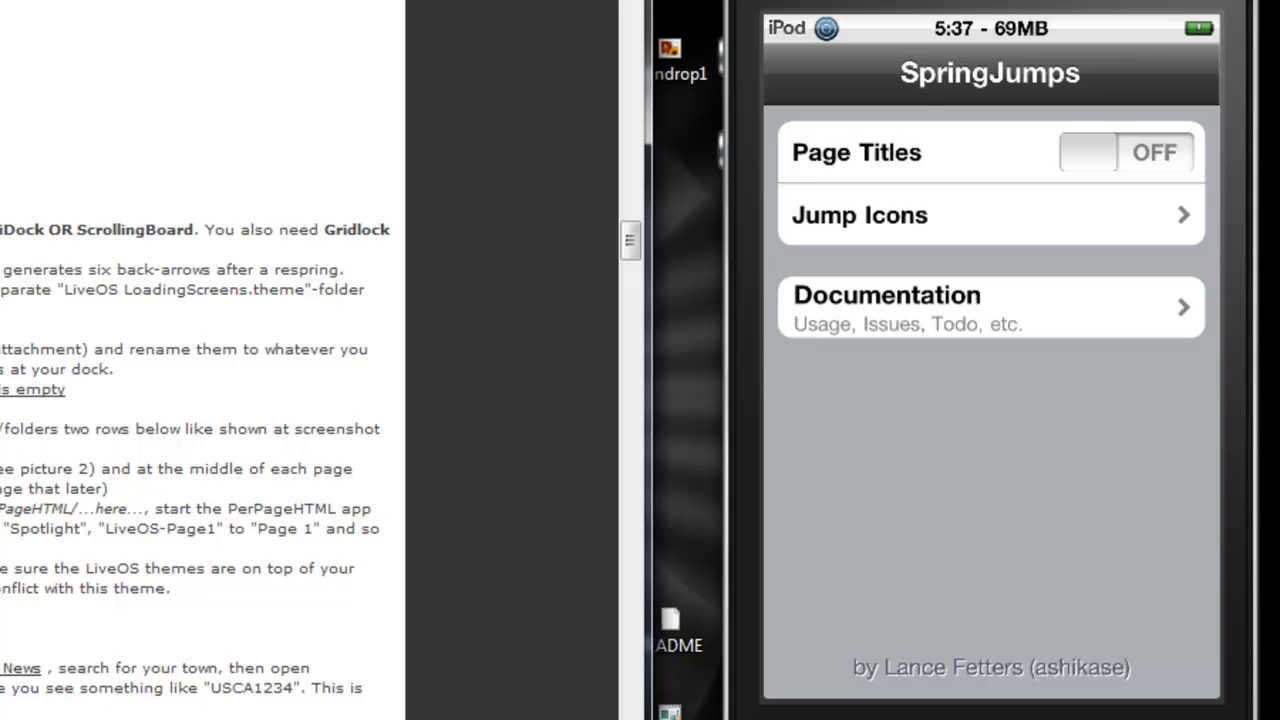
left_click(860, 215)
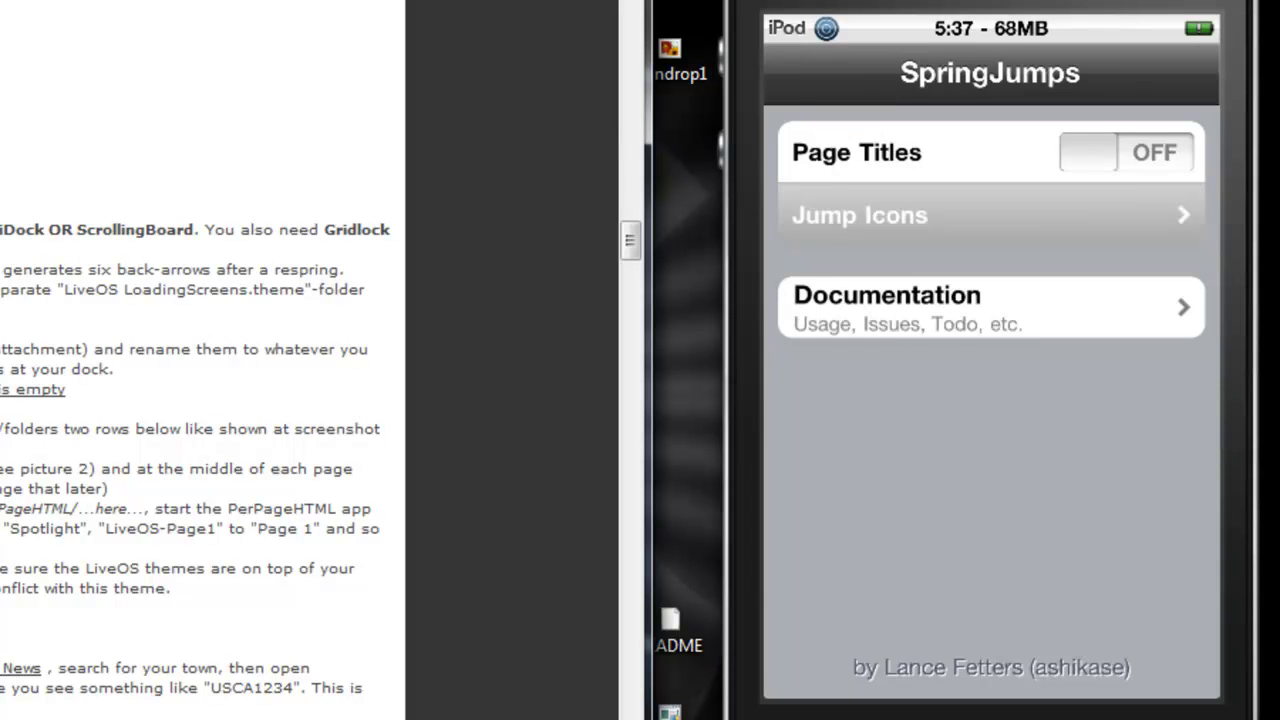
left_click(1126, 152)
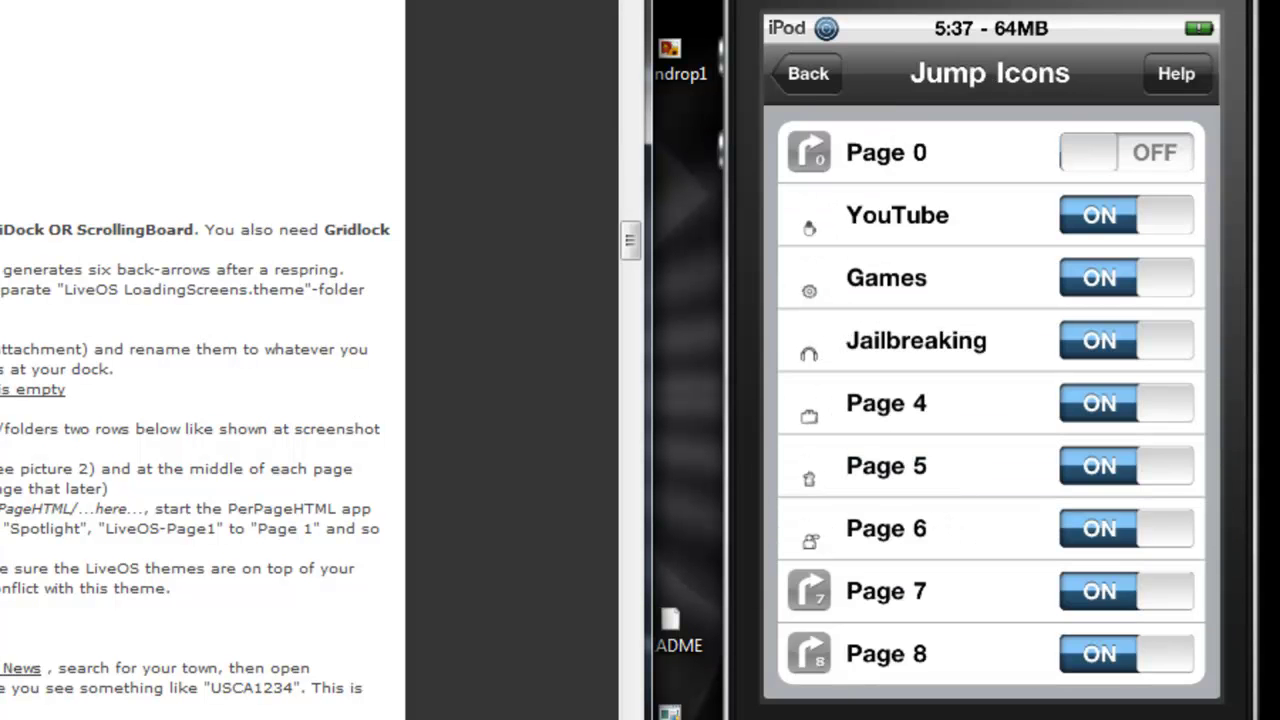
Step: Clear the shortcut name of the Page 0 jump icon
left_click(920, 152)
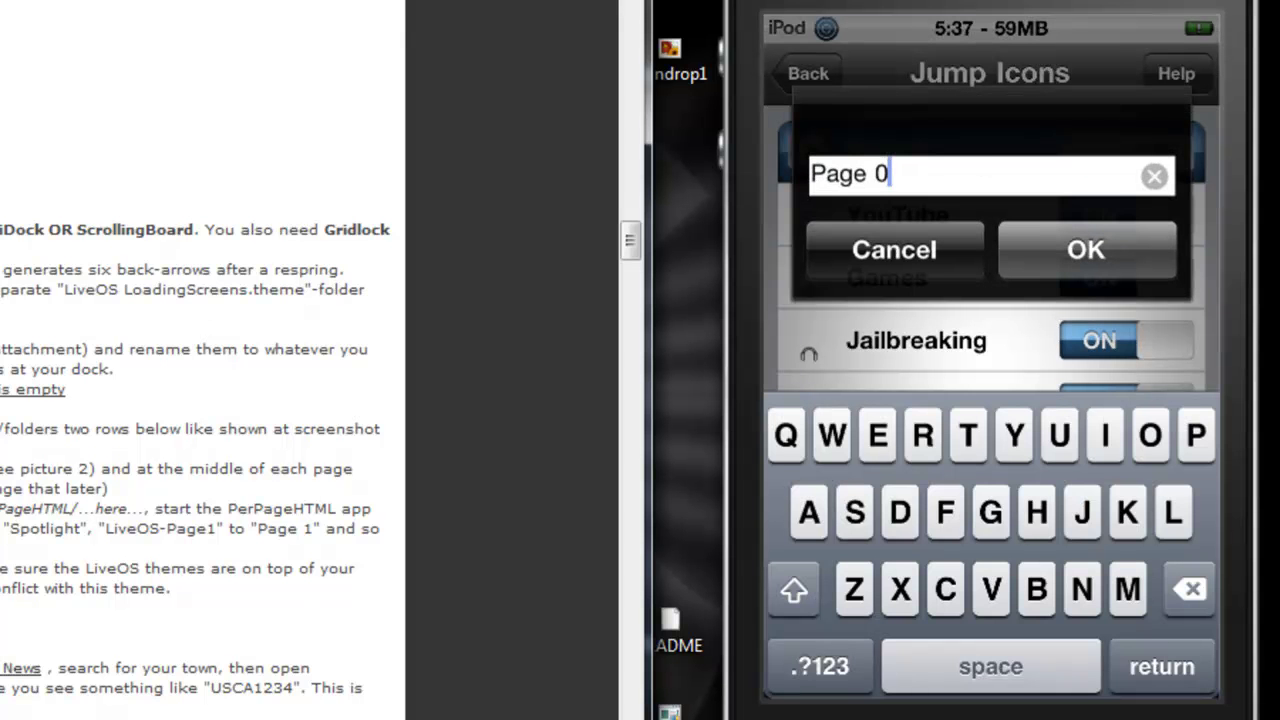
left_click(1154, 176)
left_click(1086, 250)
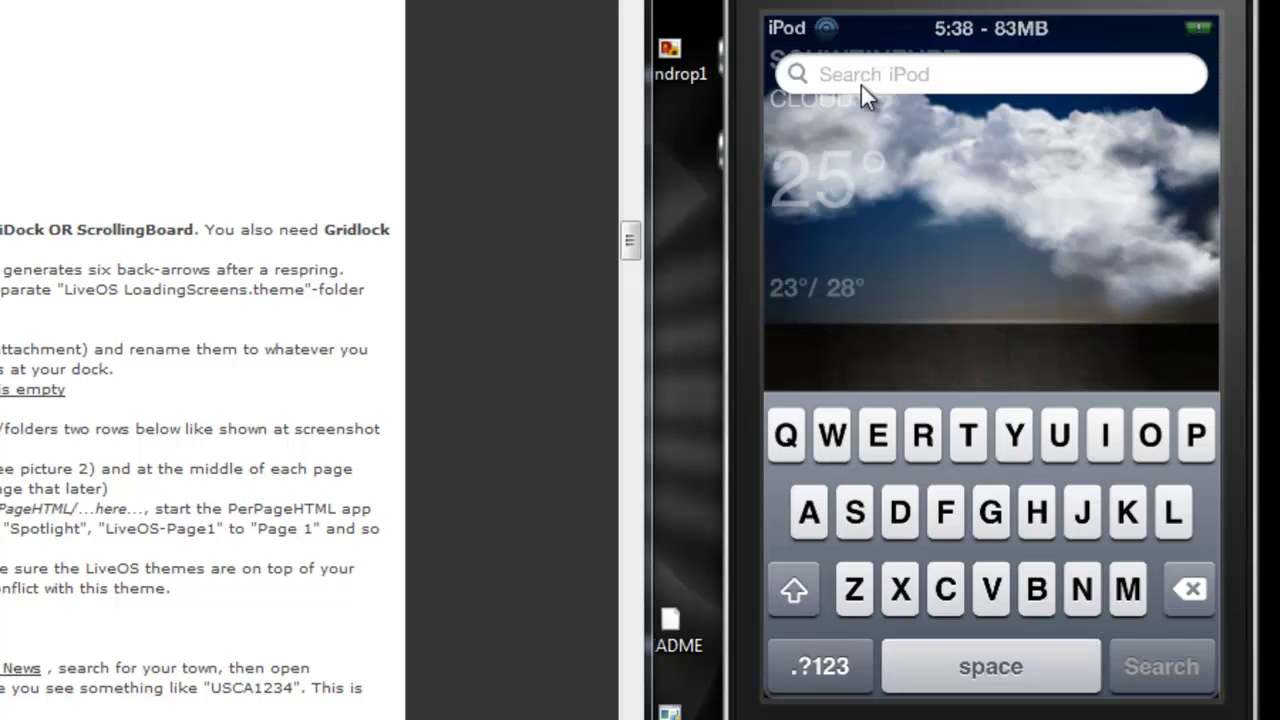
Step: Search the iPod for "Cloc" and highlight the guide's step 7 on placing an app in the middle of each page
type("Cloc")
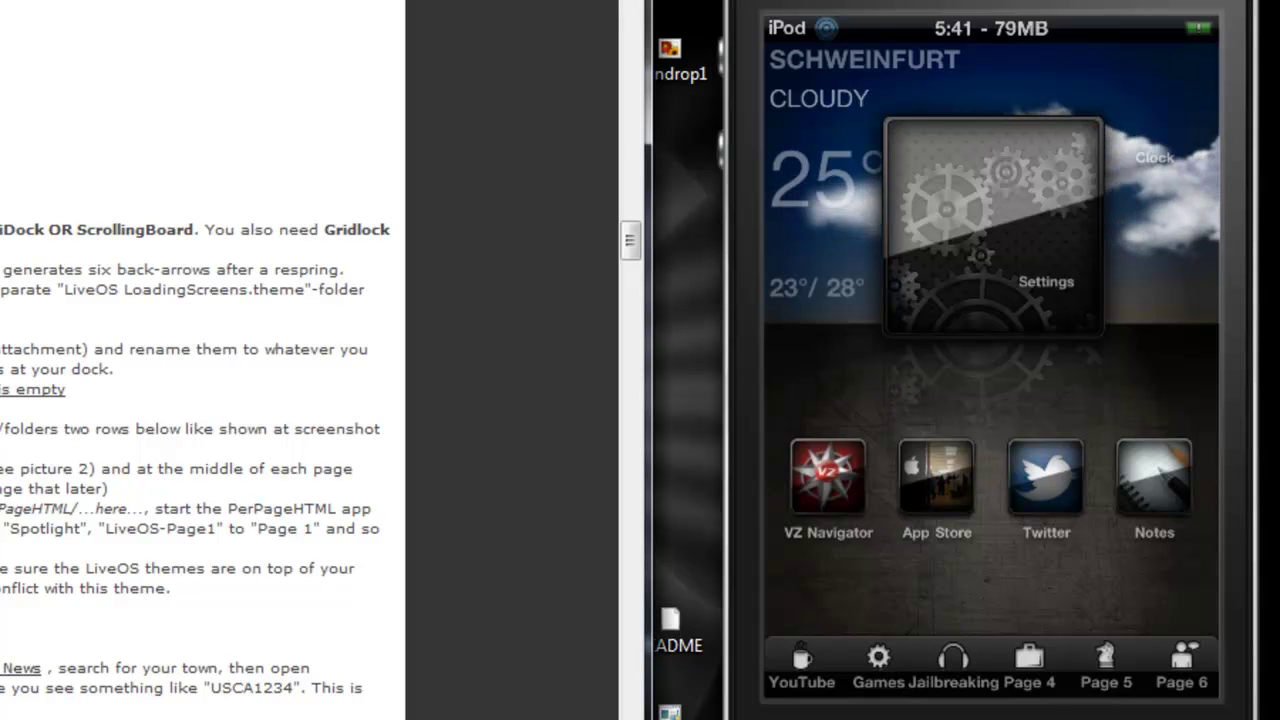
left_click_drag(2, 468, 2, 488)
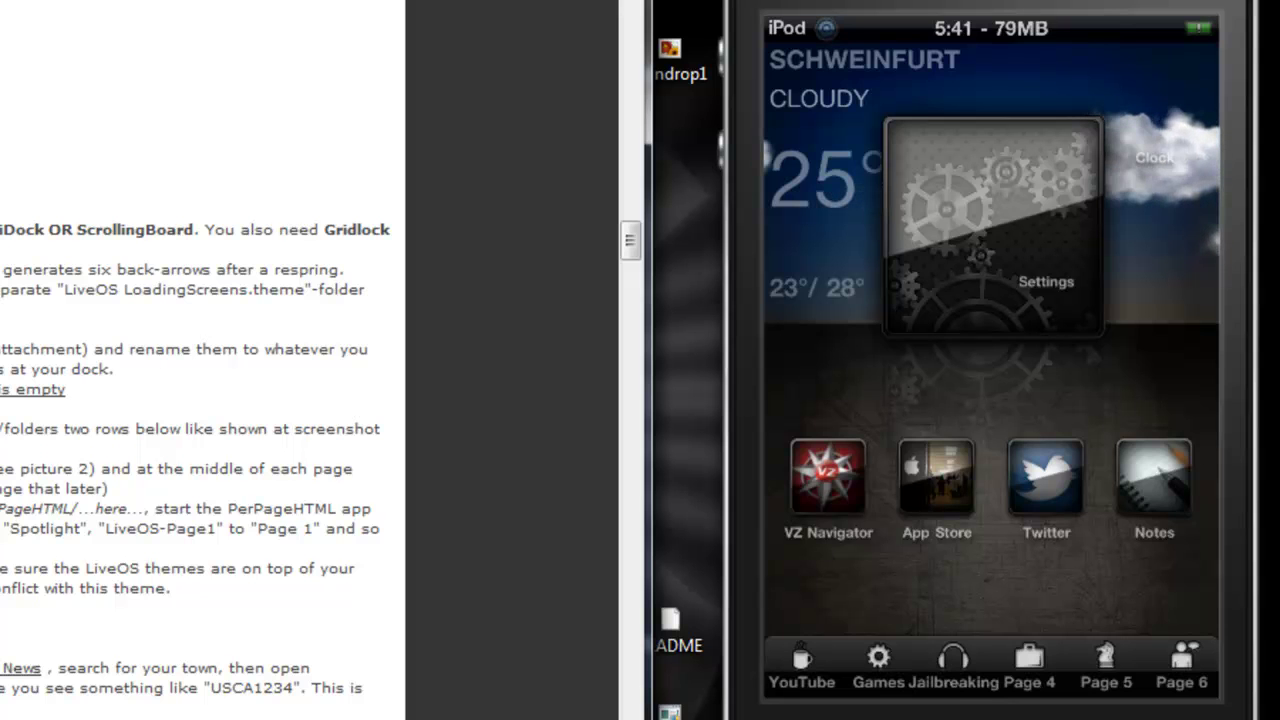
left_click_drag(2, 468, 186, 468)
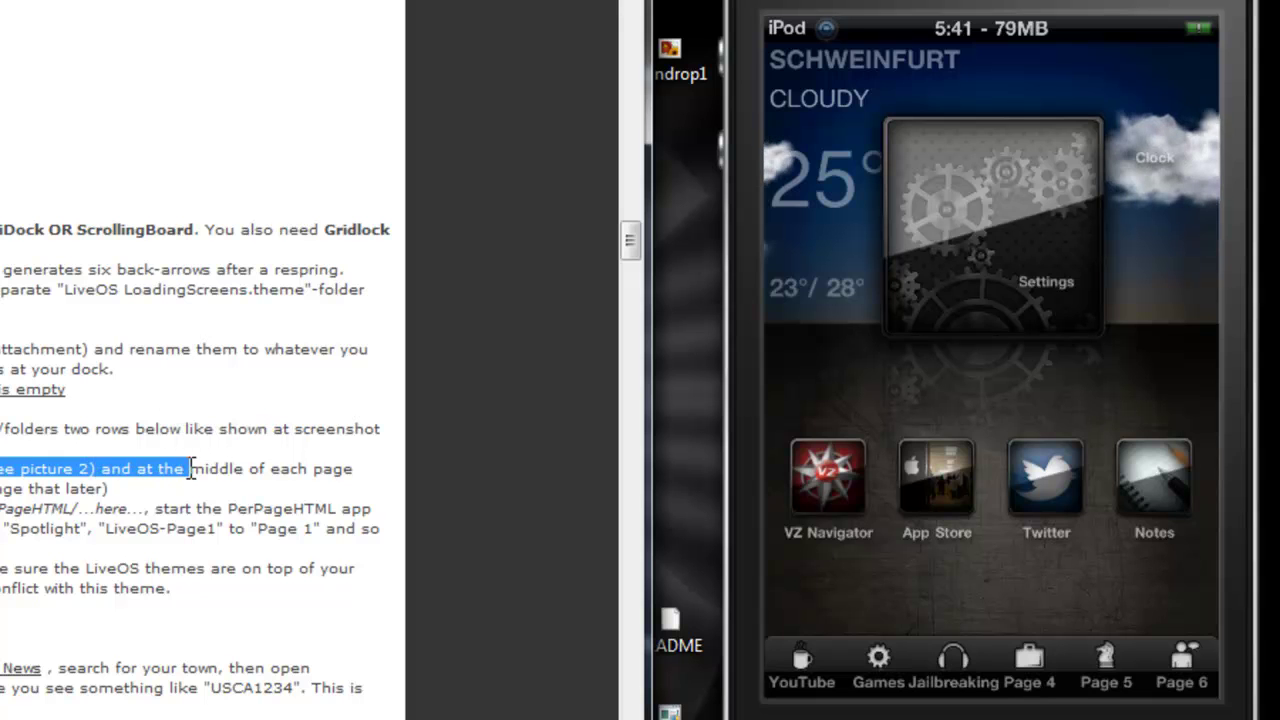
left_click(190, 468)
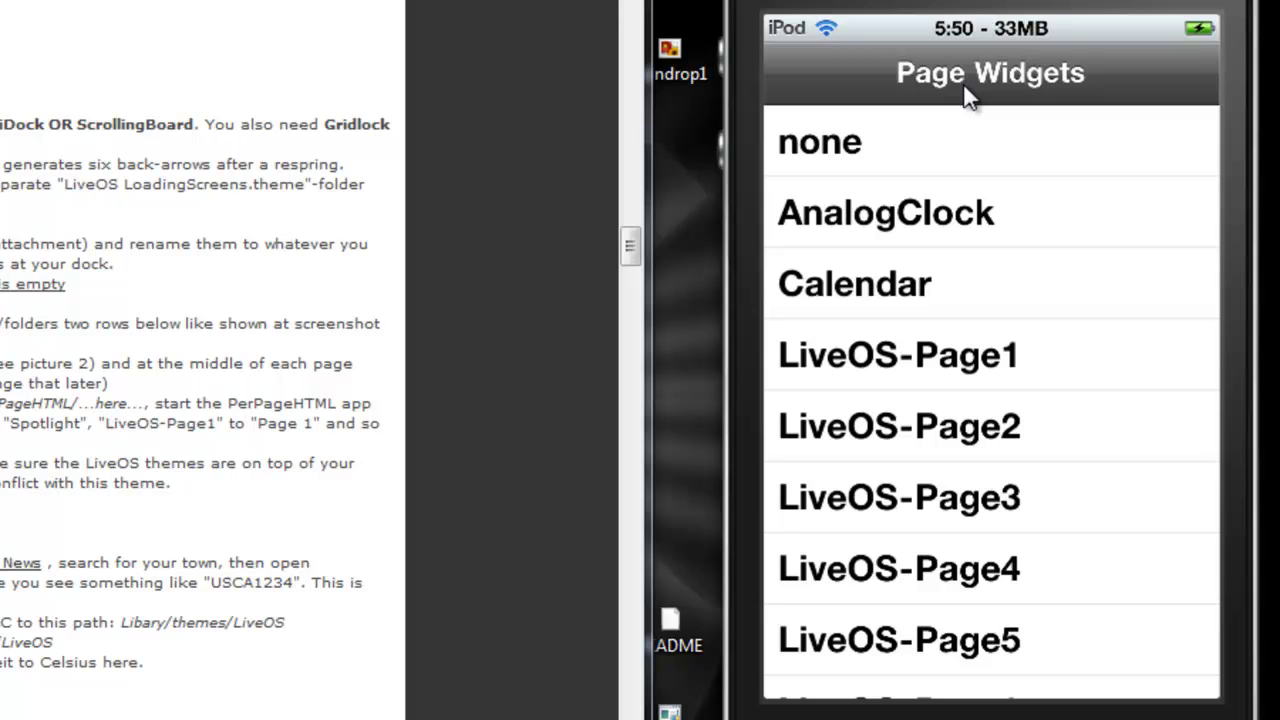
Step: Review the LiveOS entries in the Page Widgets list and the guide's step 8 on allocating the PerPageHTML folders to pages
scroll(990, 400, "down", 3)
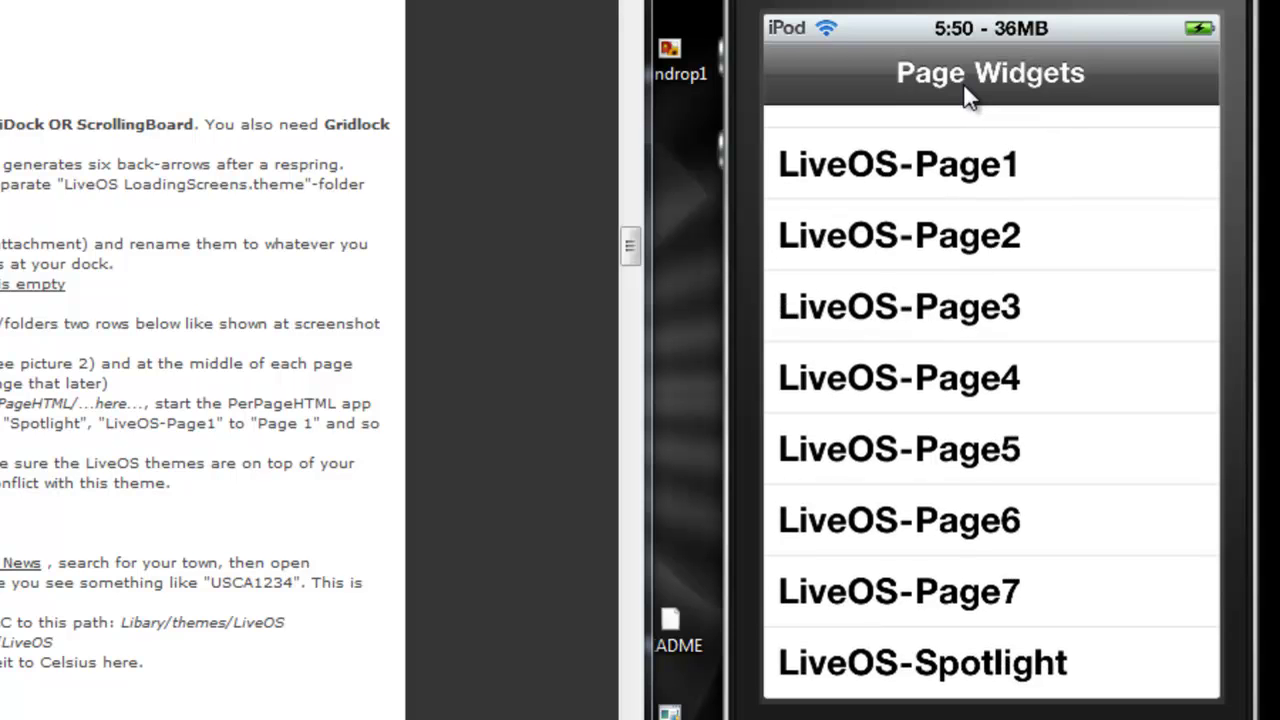
left_click(965, 86)
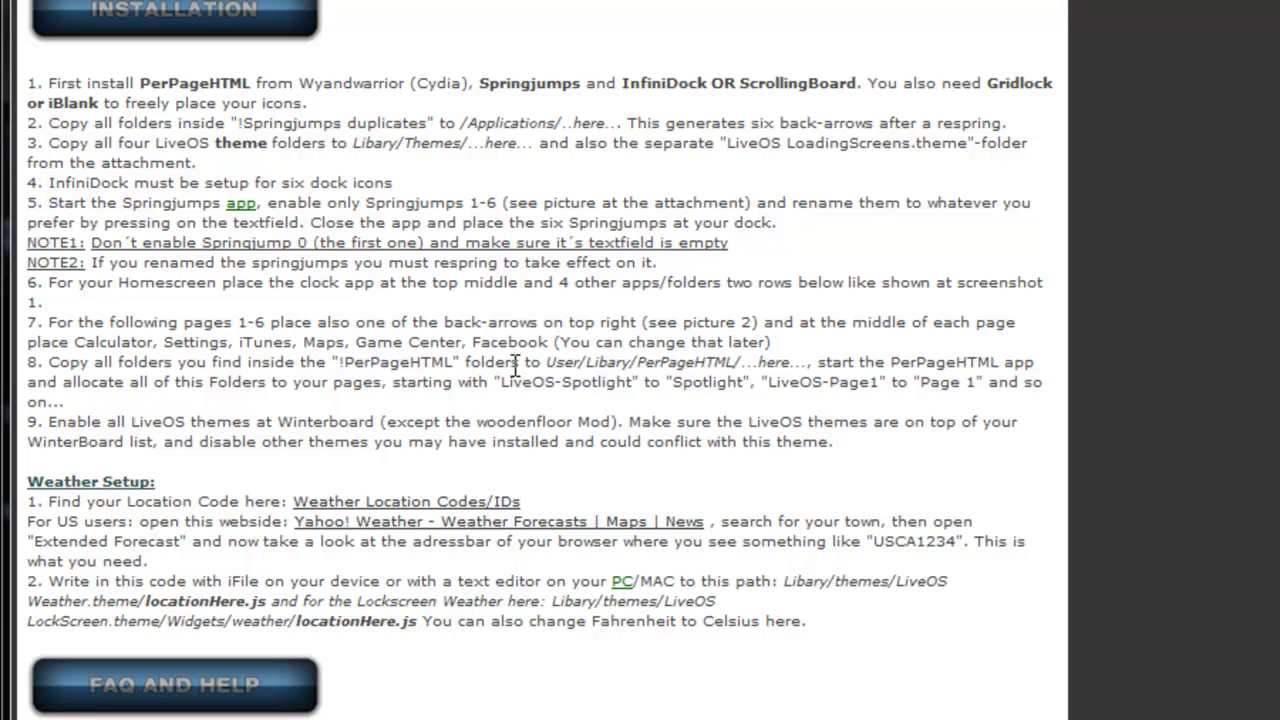
left_click_drag(522, 363, 1018, 364)
left_click(1016, 364)
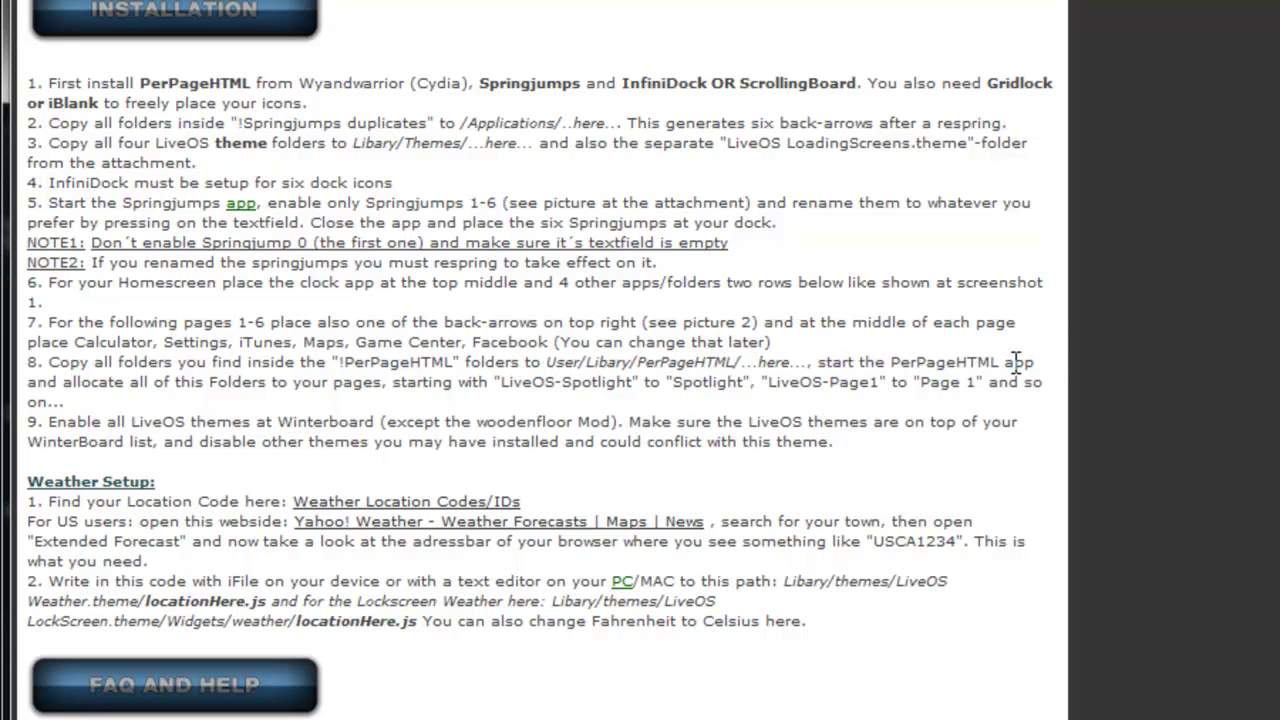
left_click_drag(62, 382, 1007, 388)
left_click(762, 381)
left_click(1007, 386)
left_click_drag(54, 401, 61, 400)
left_click(110, 390)
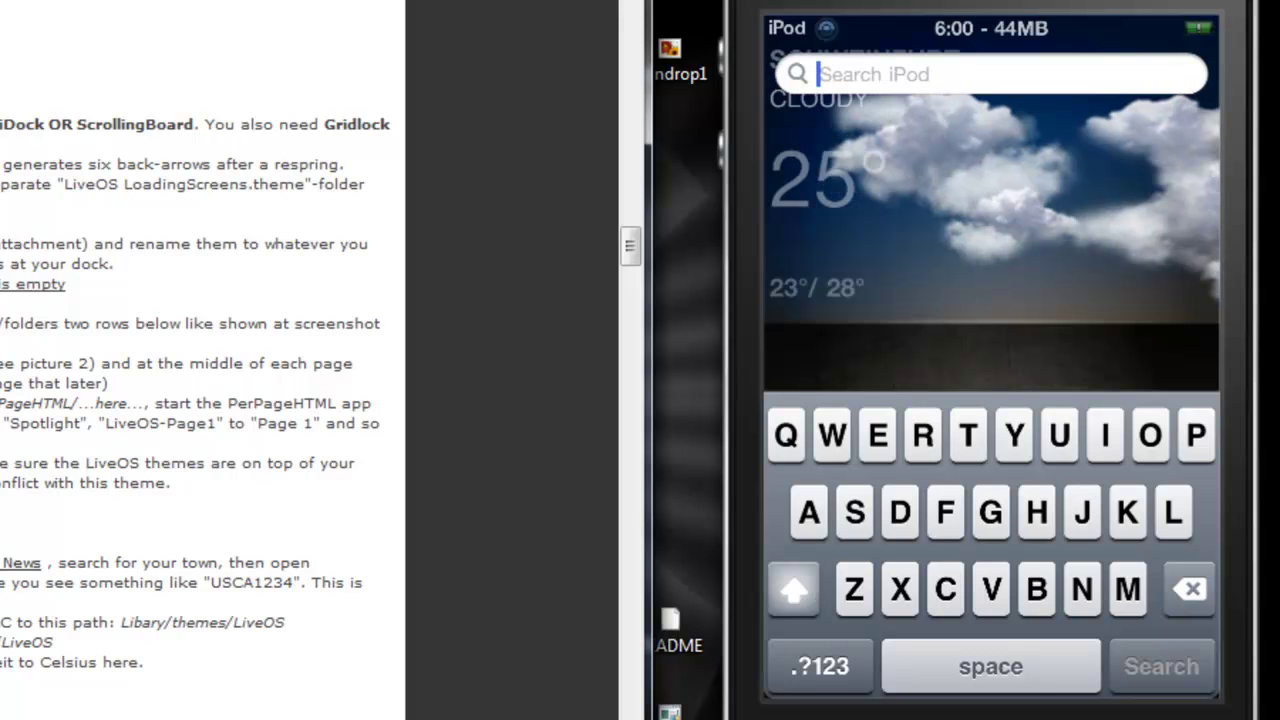
Step: Open PerPageHTML by searching the iPod for "Perpage" and set the LiveOS-Spotlight widget as SpotLight
type("Perpage")
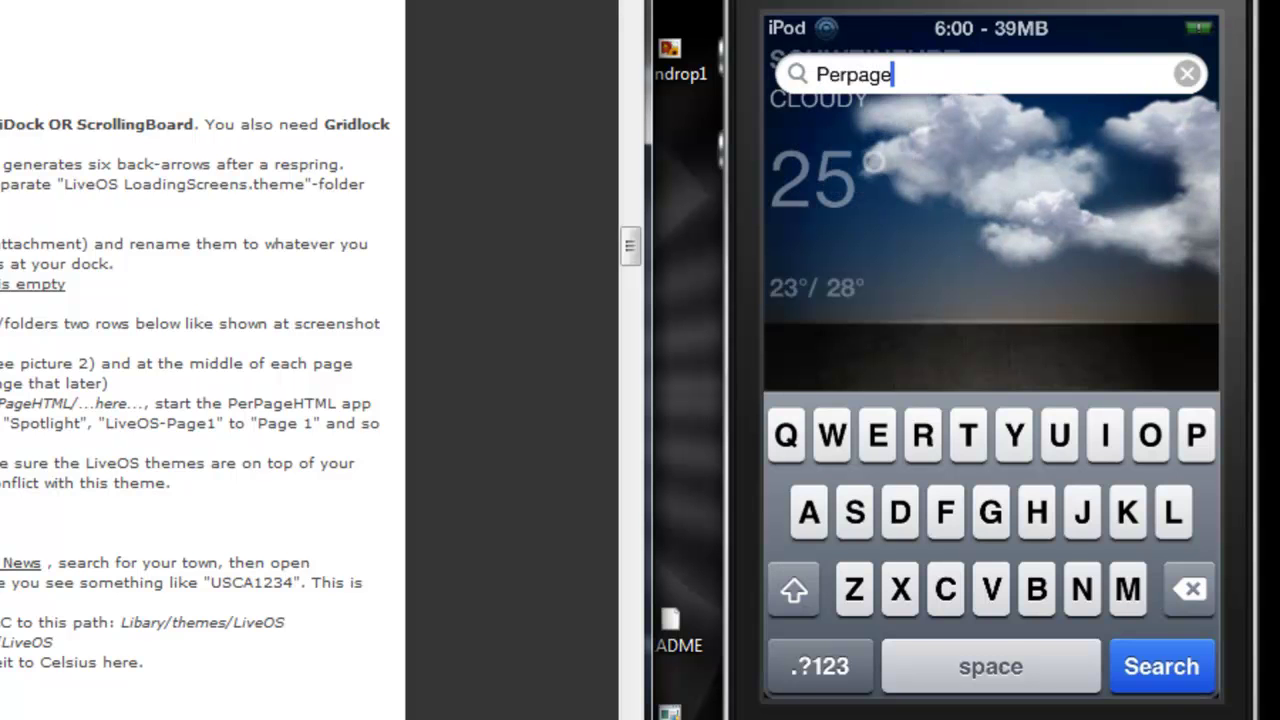
key("Return")
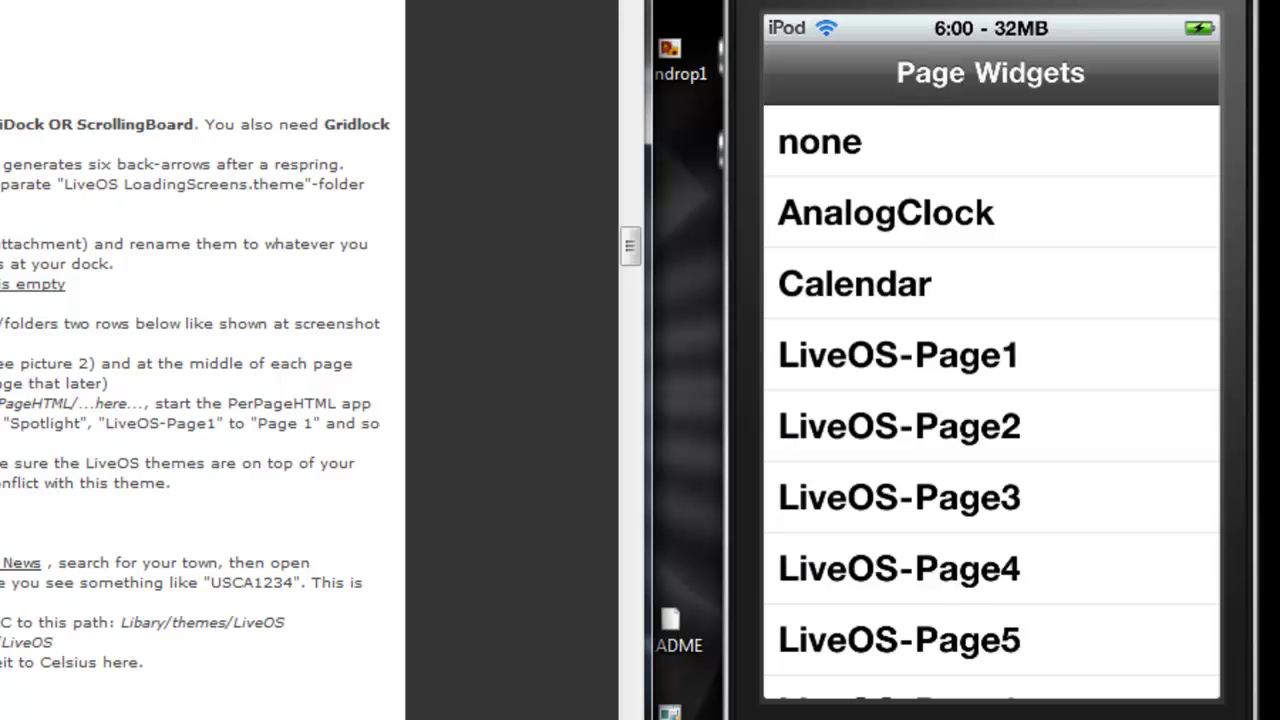
scroll(991, 400, "down", 3)
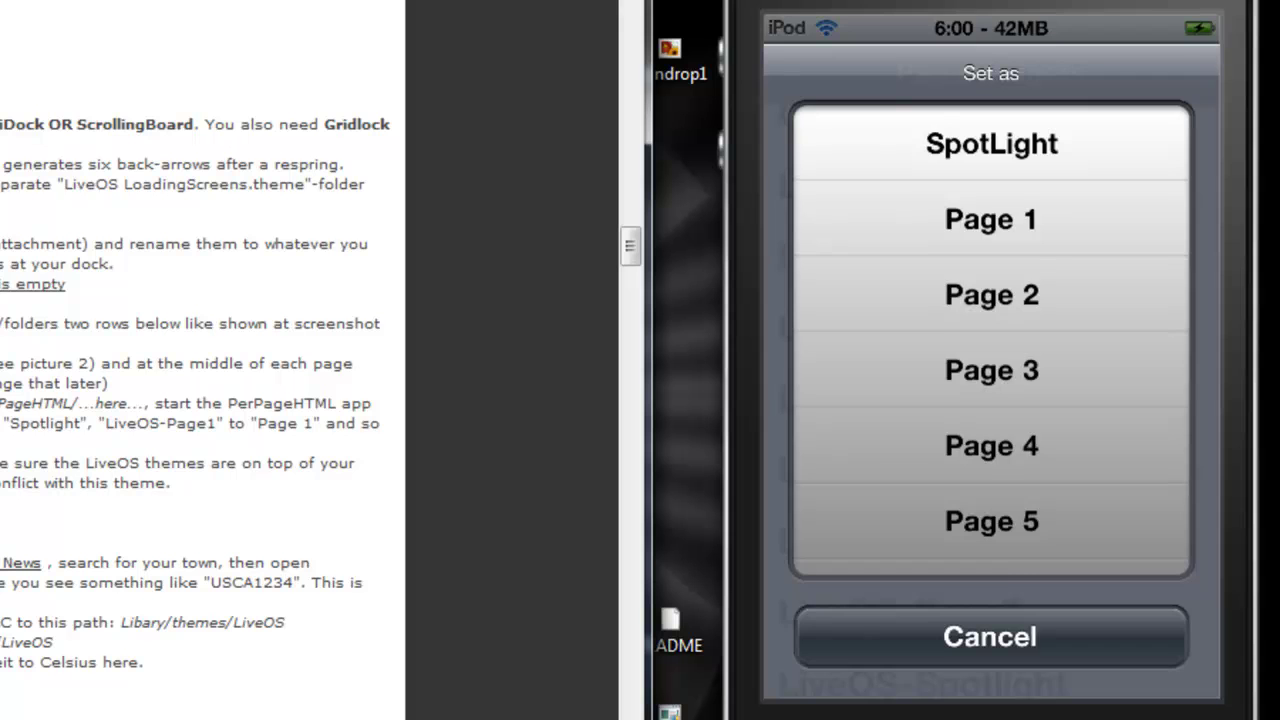
left_click(994, 443)
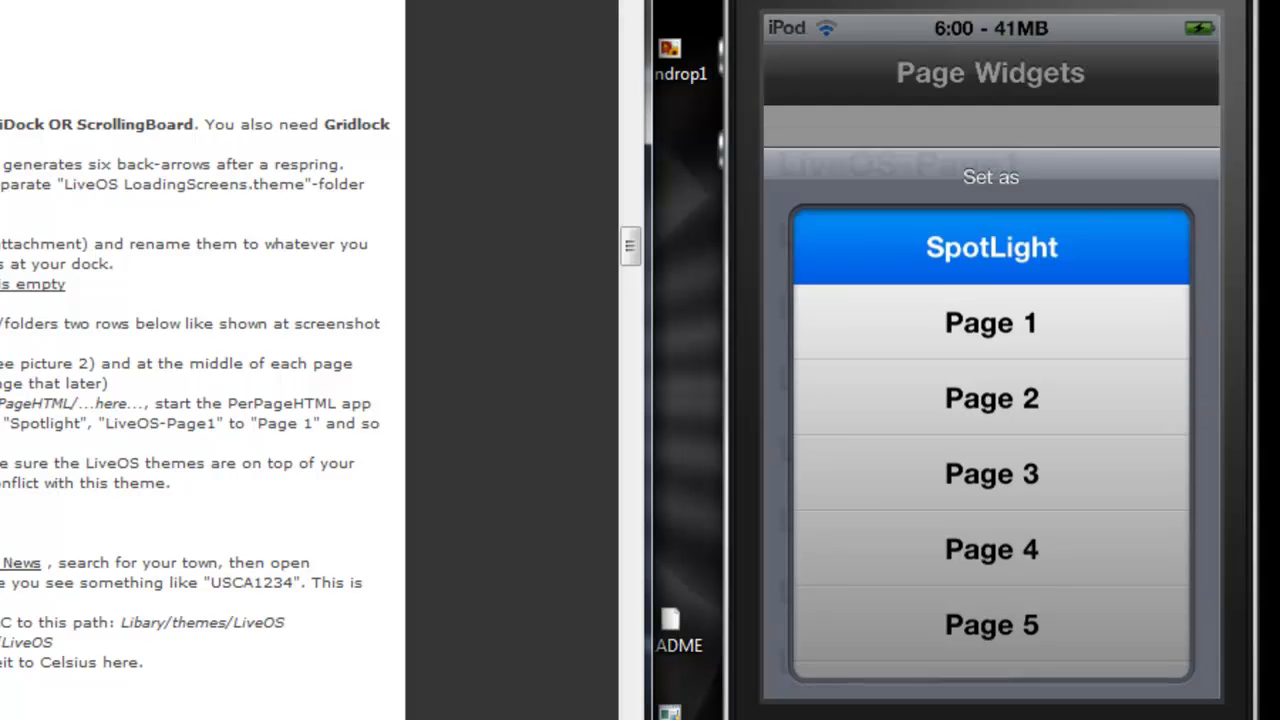
scroll(991, 400, "up", 3)
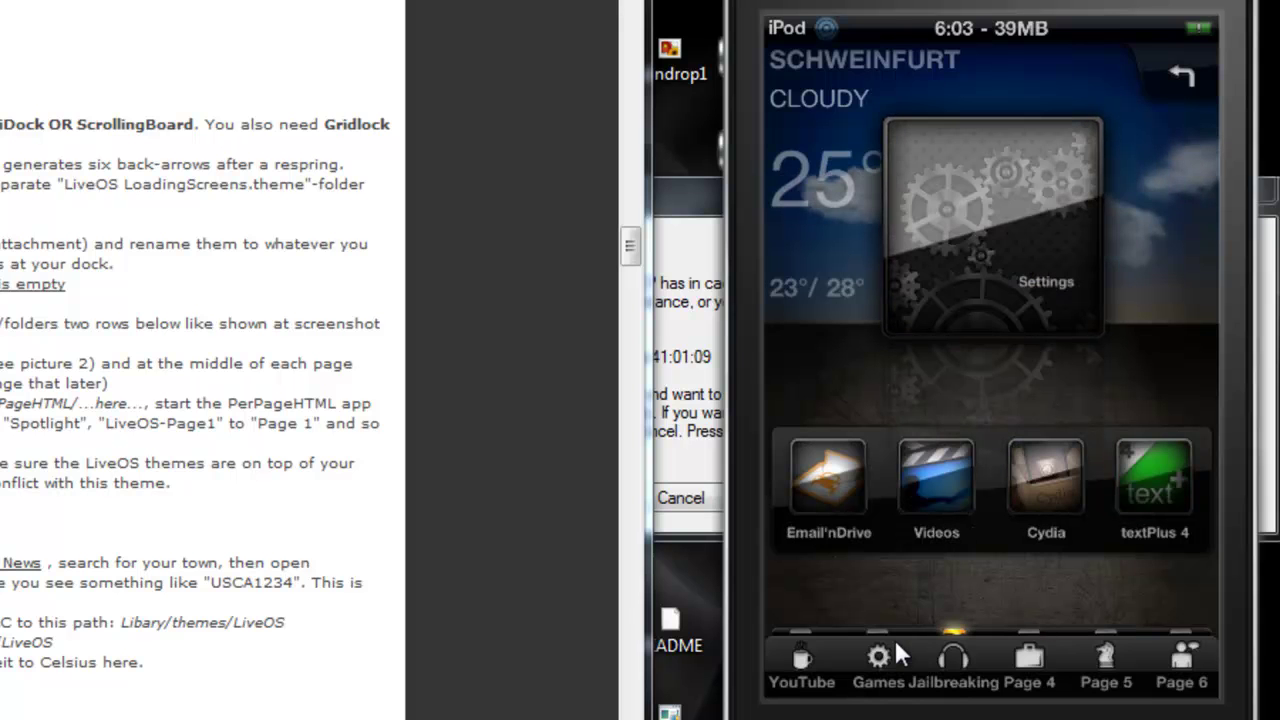
Step: Test the dock's jump icons by switching to another home screen page
left_click(875, 632)
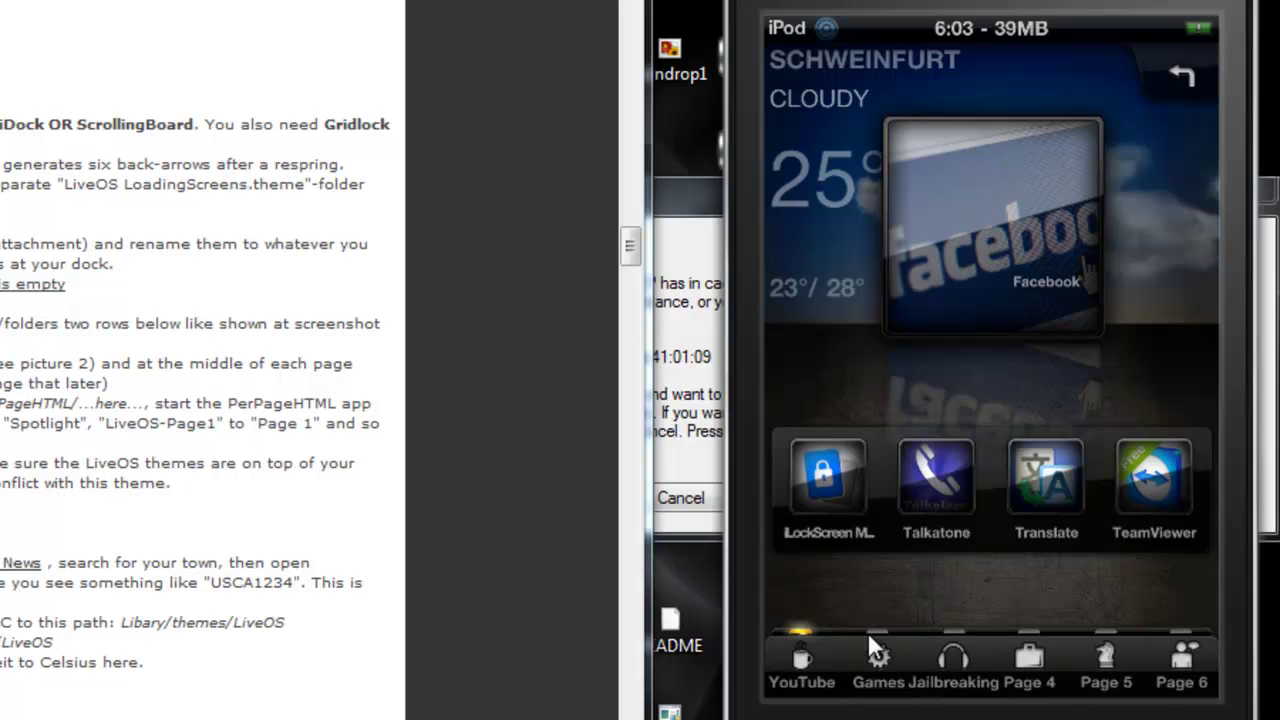
Step: View the iPod's Spotlight page with the LiveOS background and return to the home screen page with the clock
left_click(869, 636)
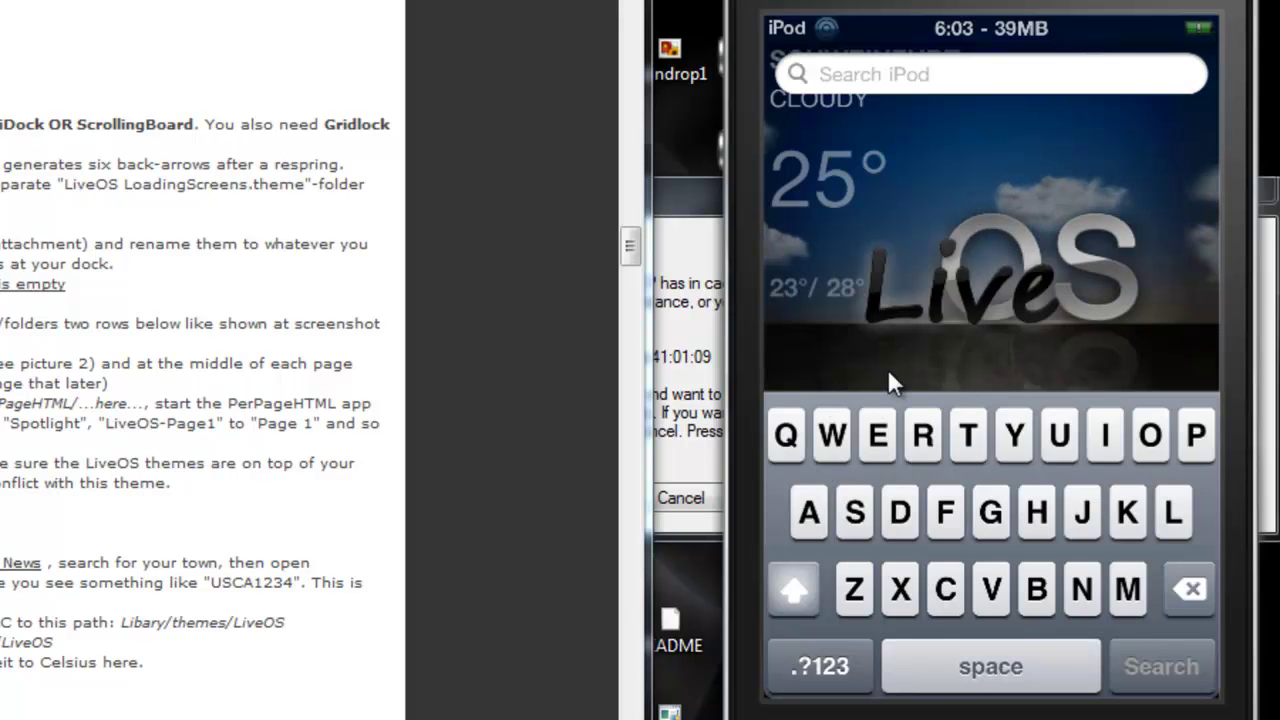
right_click(957, 286)
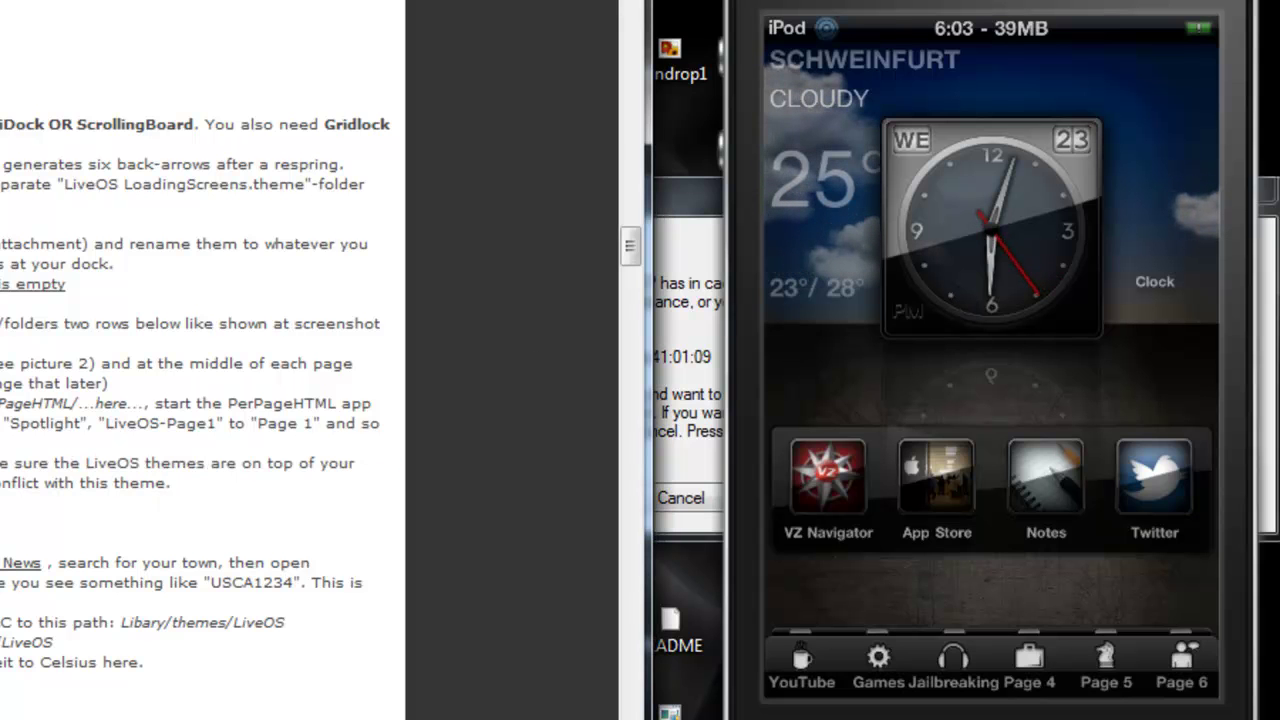
Step: Highlight the guide's step 9 on keeping the LiveOS themes on top in WinterBoard and disabling conflicting themes
scroll(200, 400, "up", 1)
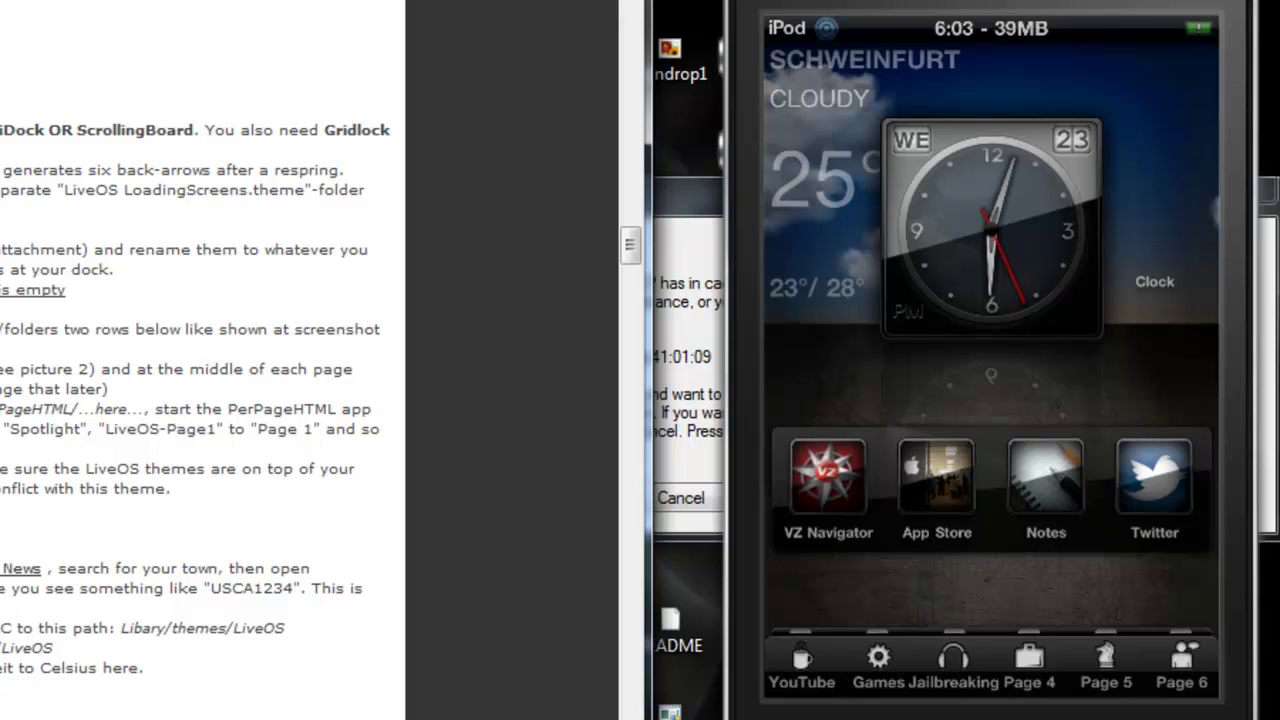
left_click_drag(0, 468, 5, 515)
left_click(87, 465)
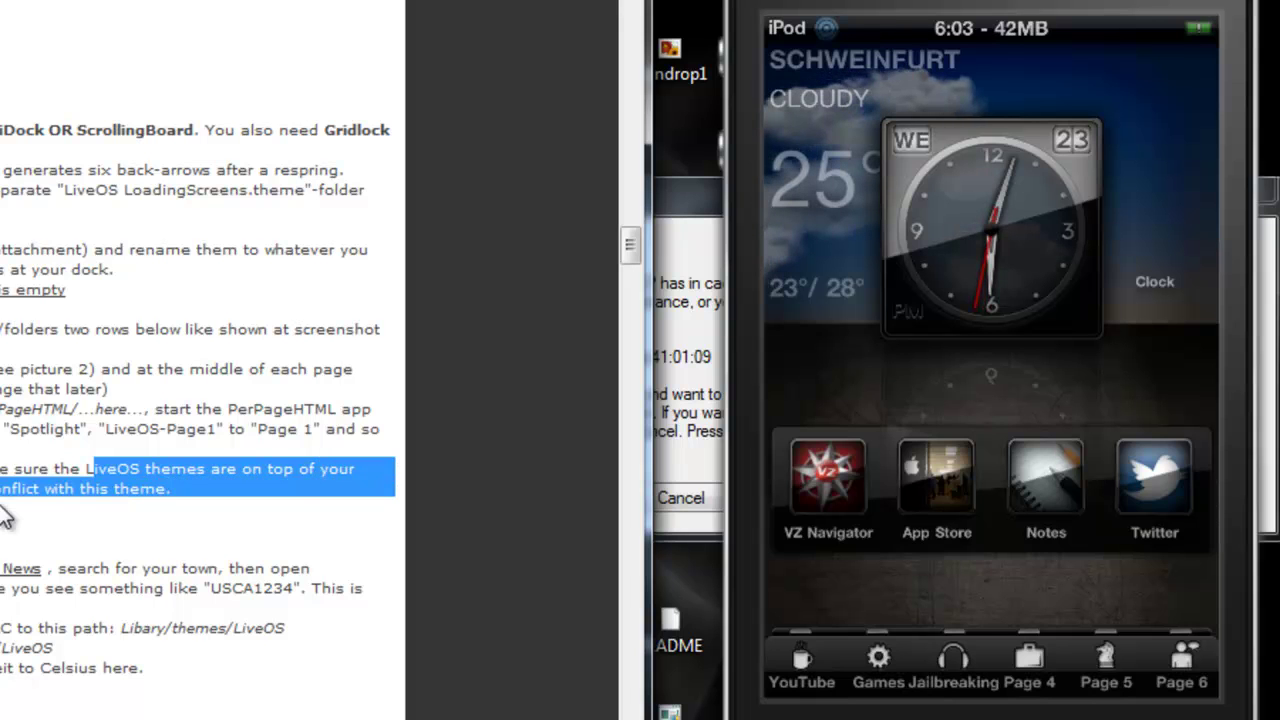
left_click(5, 487)
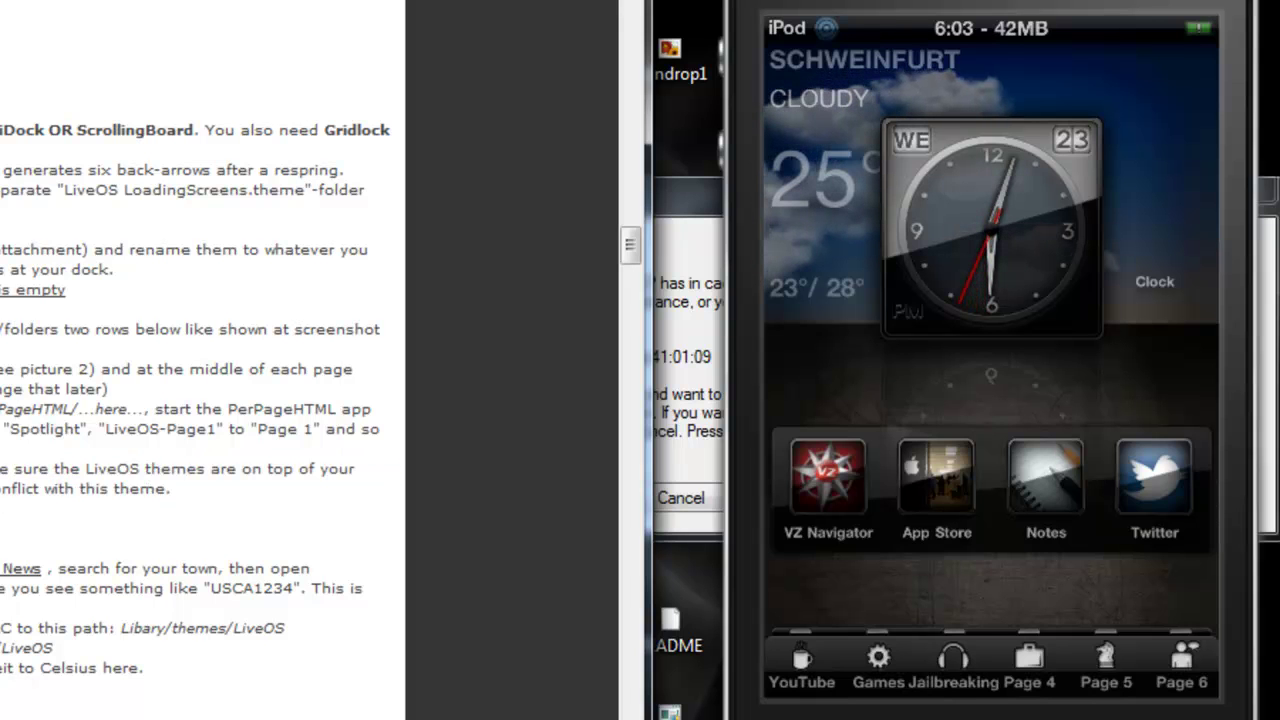
left_click_drag(5, 487, 97, 487)
left_click(118, 487)
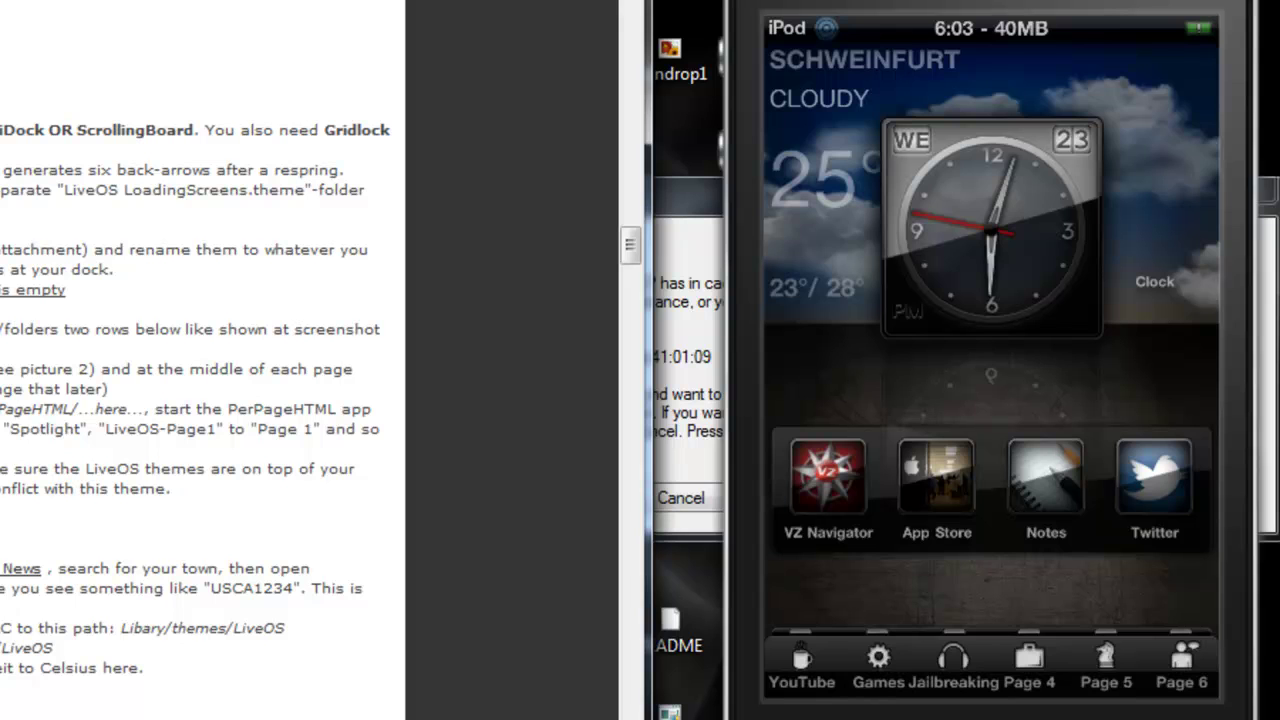
Step: Check the guide's Yahoo! Weather link and highlight the Weather Setup instructions on "Extended Forecast" and the "USCA1234" code
left_click(20, 569)
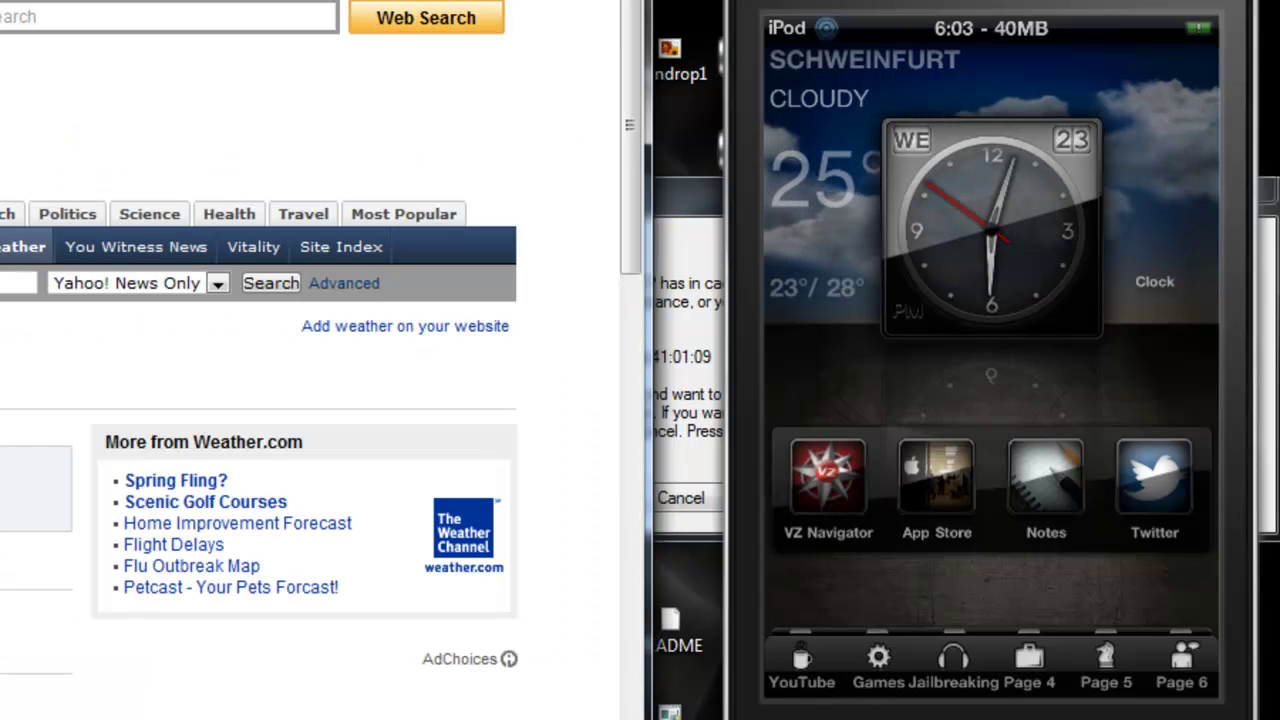
key("ctrl+w")
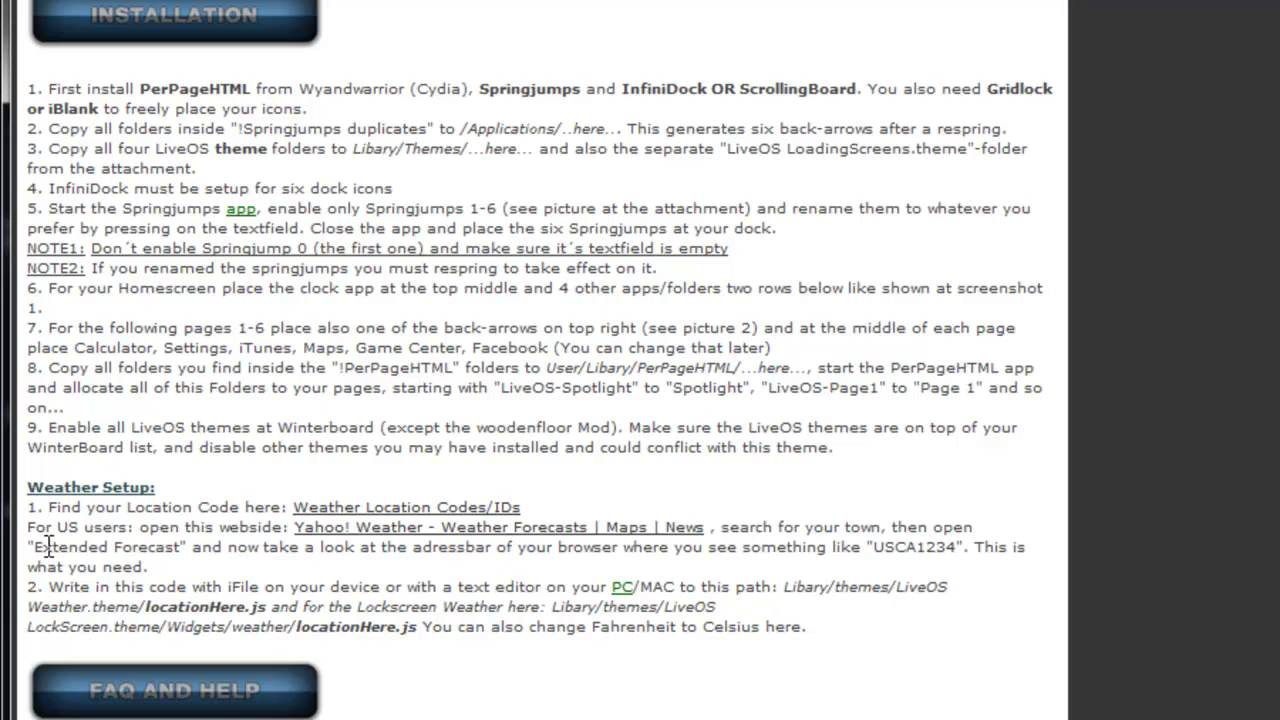
left_click_drag(40, 548, 330, 555)
left_click(465, 553)
left_click_drag(873, 550, 969, 555)
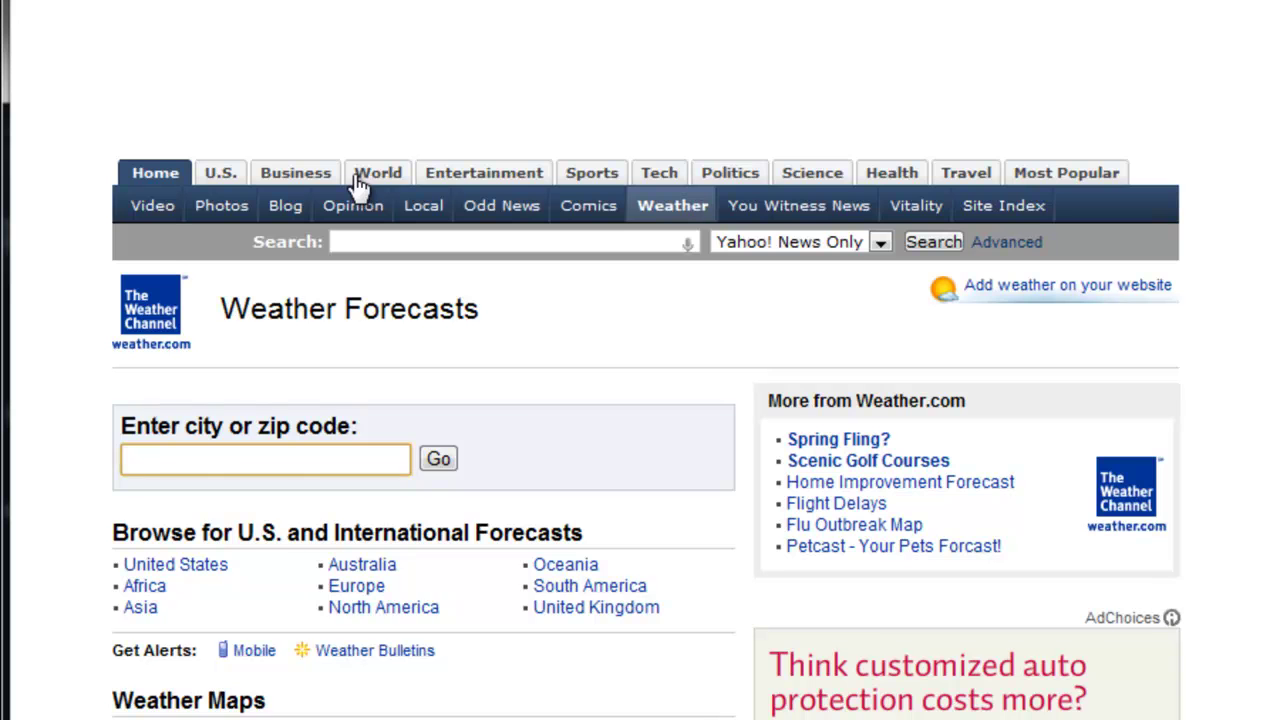
Step: Open the Atlanta forecast on Yahoo! Weather and go to its Extended Forecast page
scroll(366, 180, "down", 3)
left_click(268, 293)
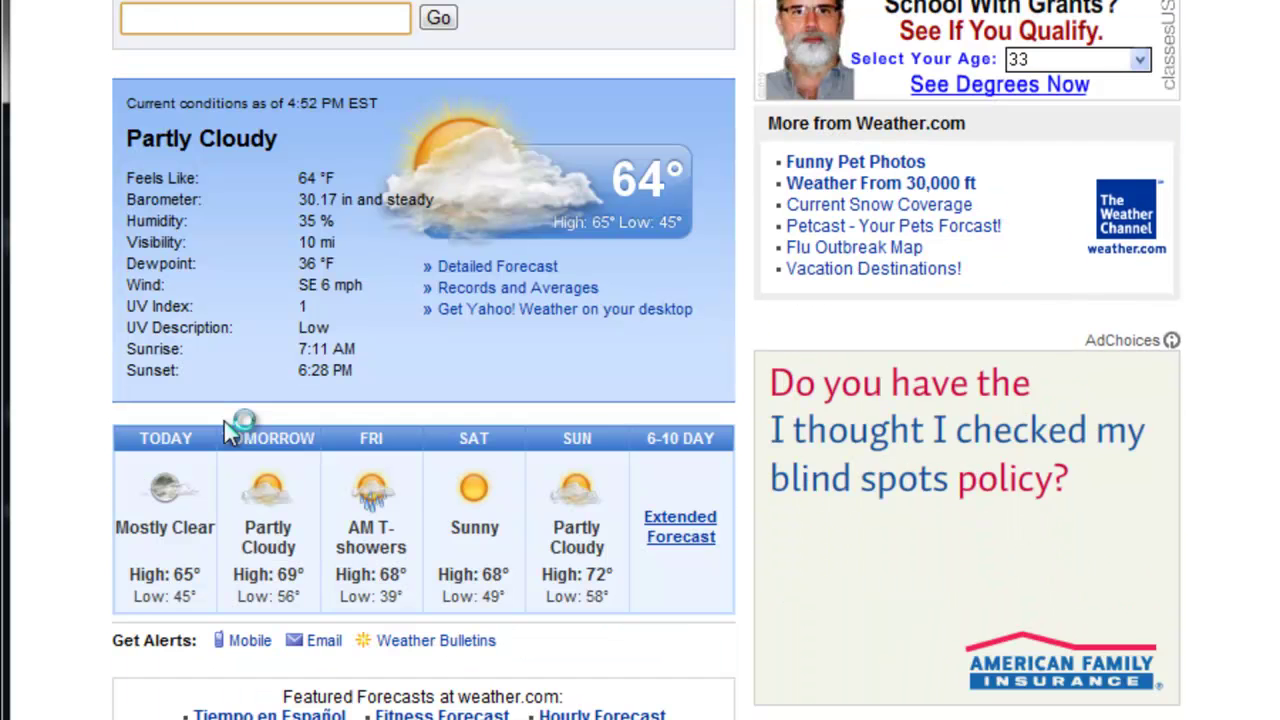
scroll(224, 421, "down", 2)
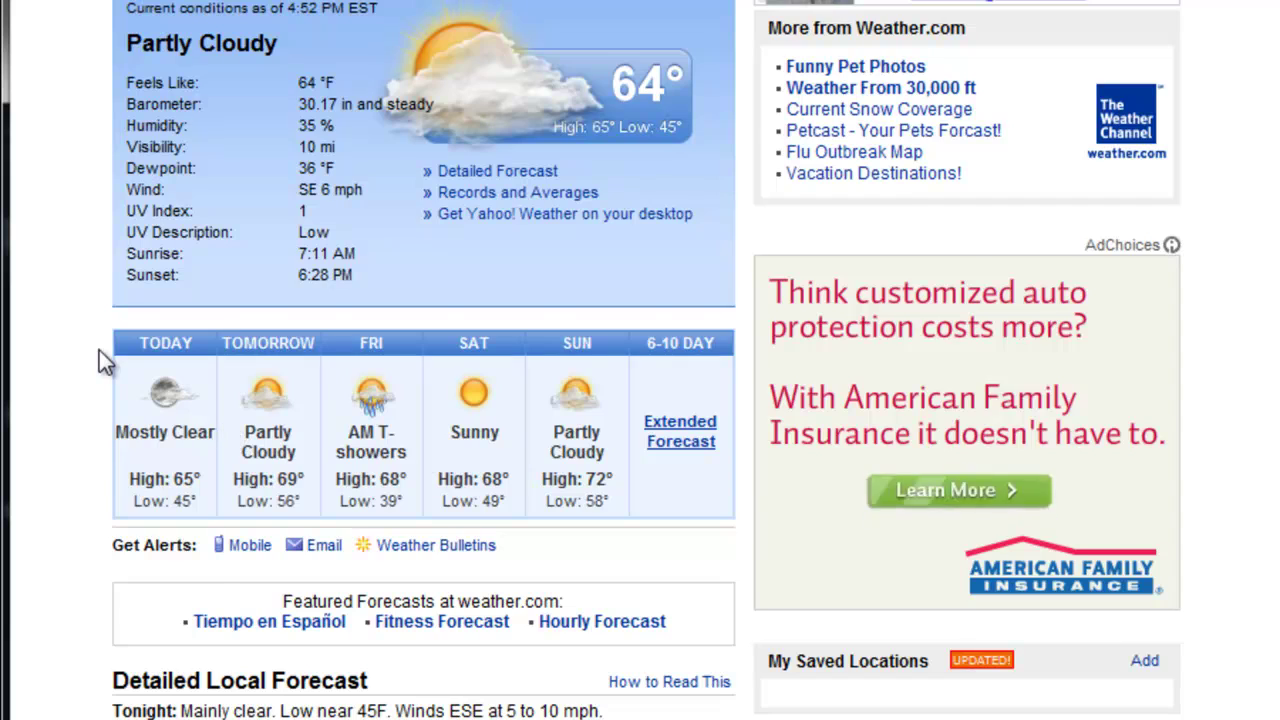
scroll(99, 352, "down", 3)
scroll(99, 352, "down", 3)
scroll(99, 352, "up", 7)
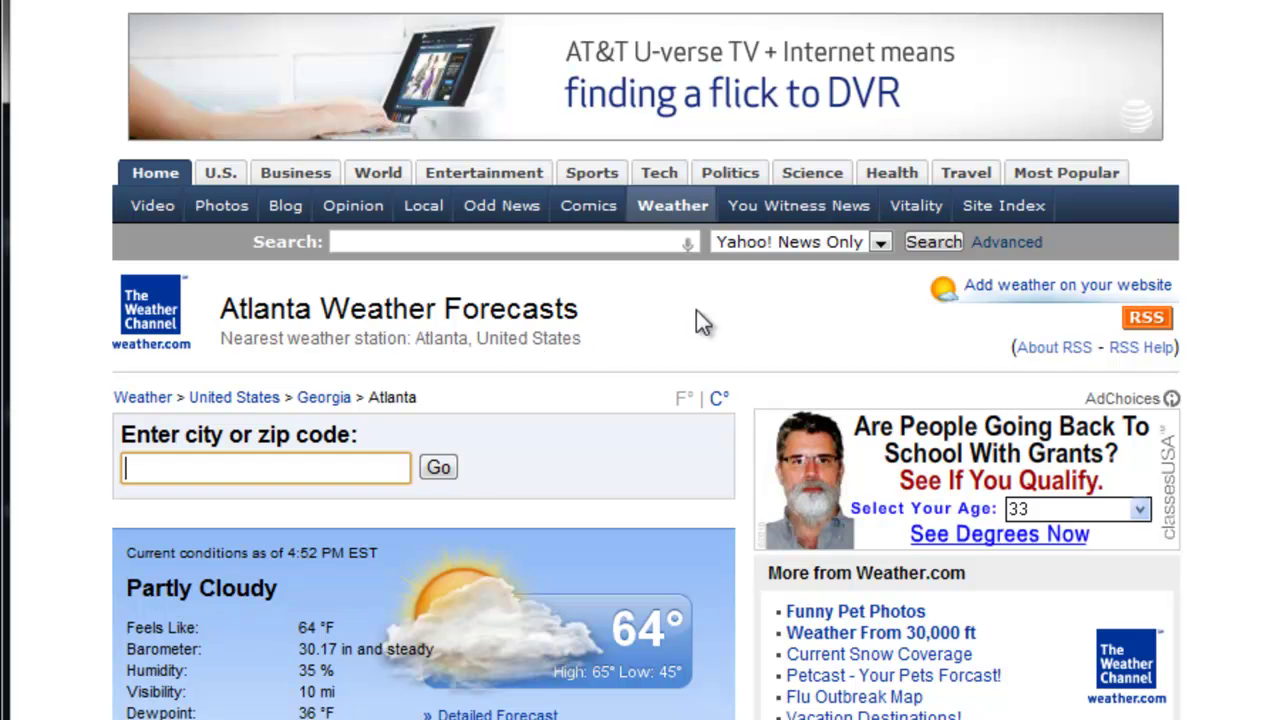
scroll(757, 310, "down", 4)
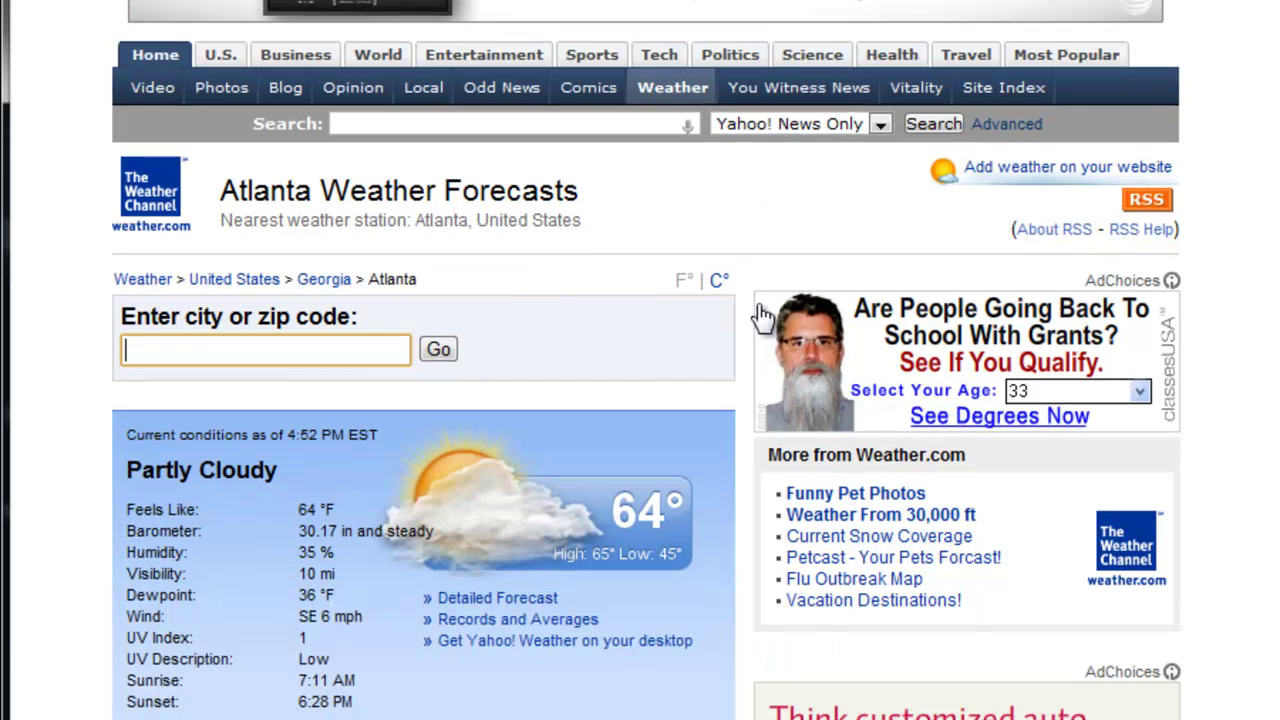
scroll(757, 304, "down", 4)
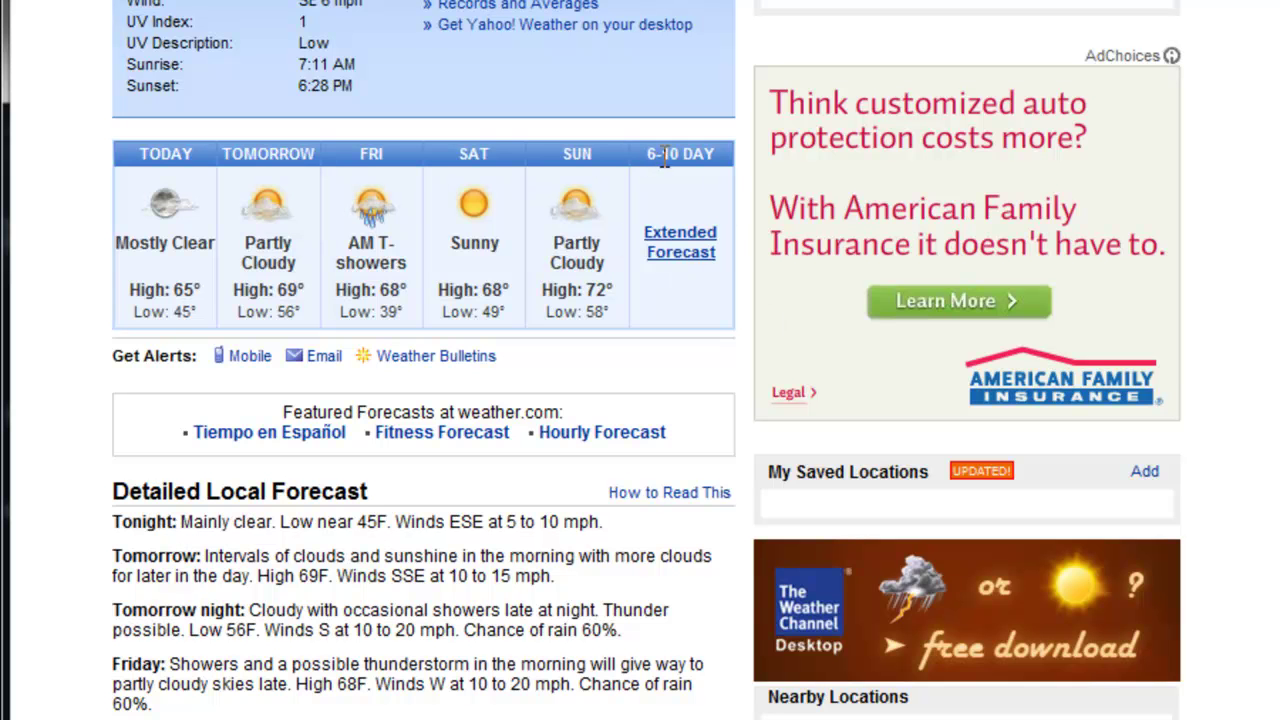
left_click(660, 252)
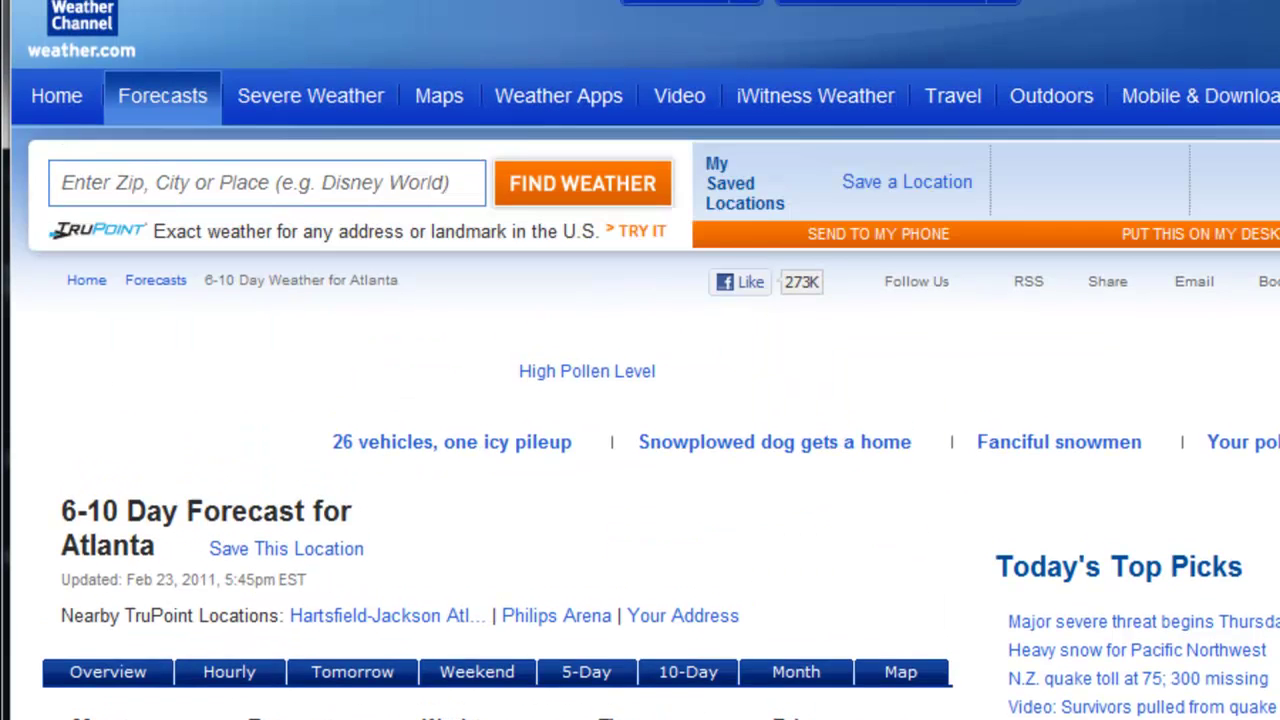
Step: Copy the location code USGA0028 from the extended forecast's web address and close the forecast page
left_click(536, 82)
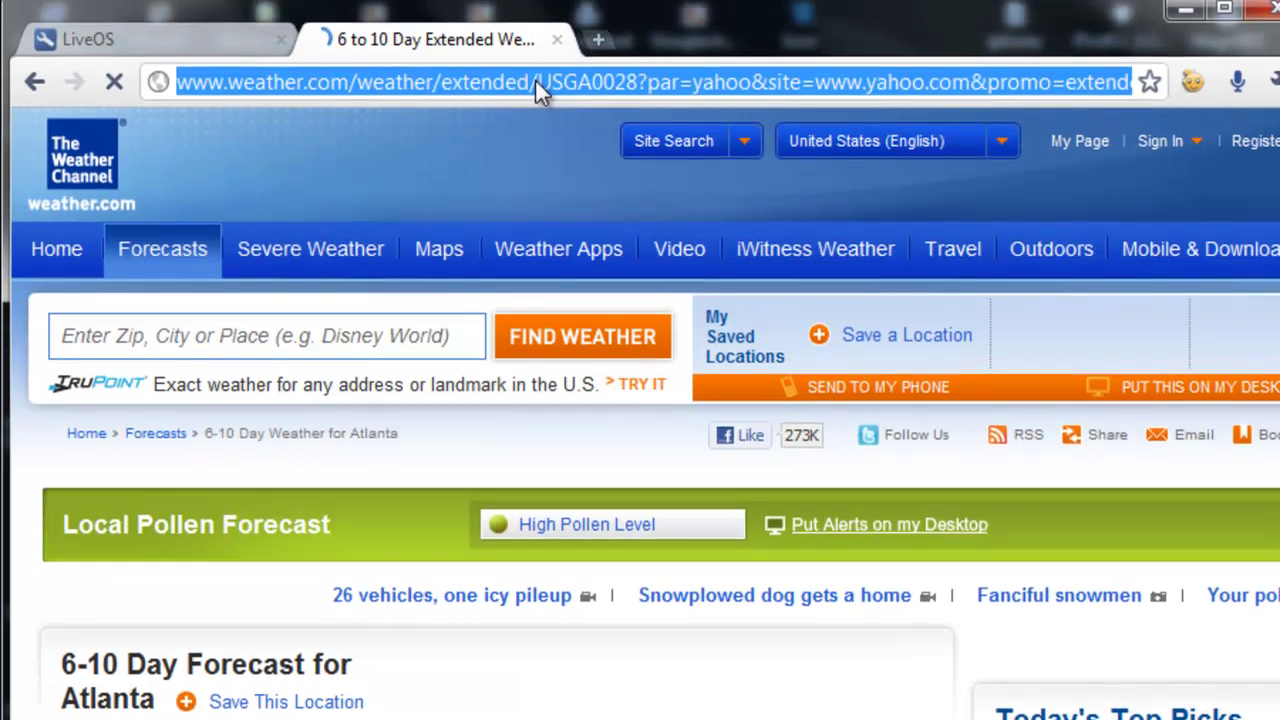
left_click(537, 82)
left_click_drag(537, 82, 638, 88)
key("ctrl+c")
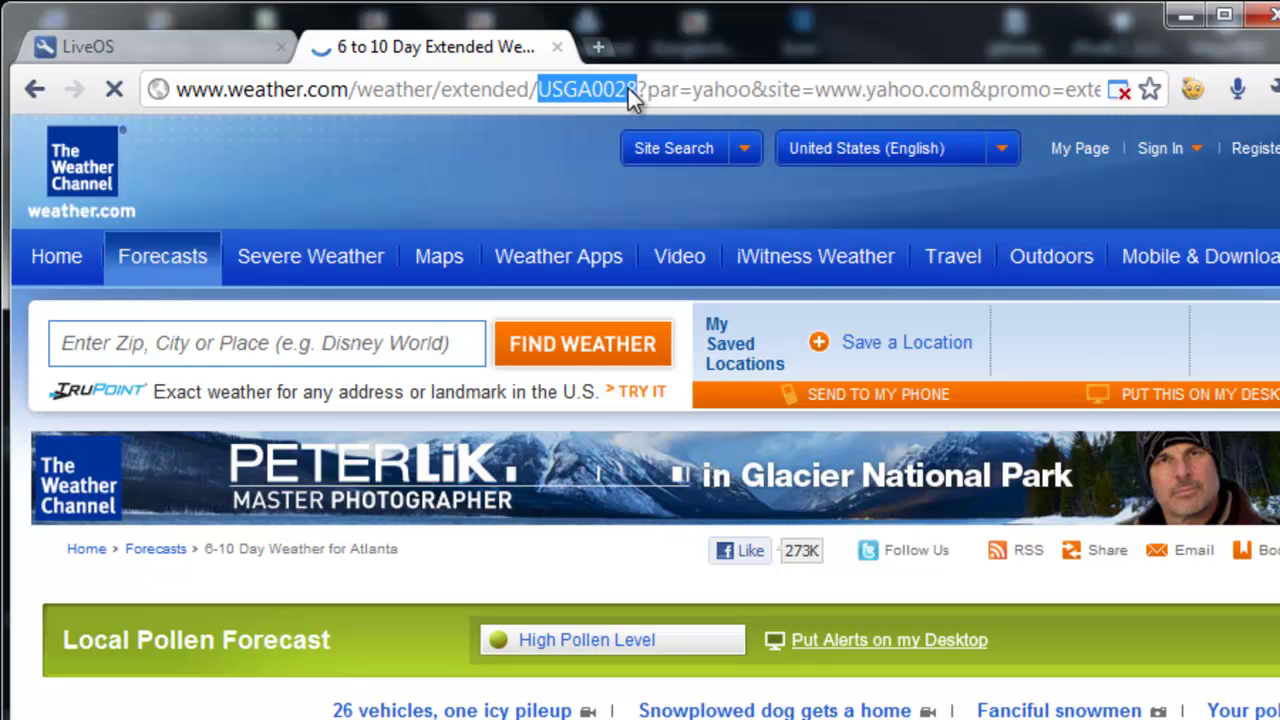
left_click(560, 46)
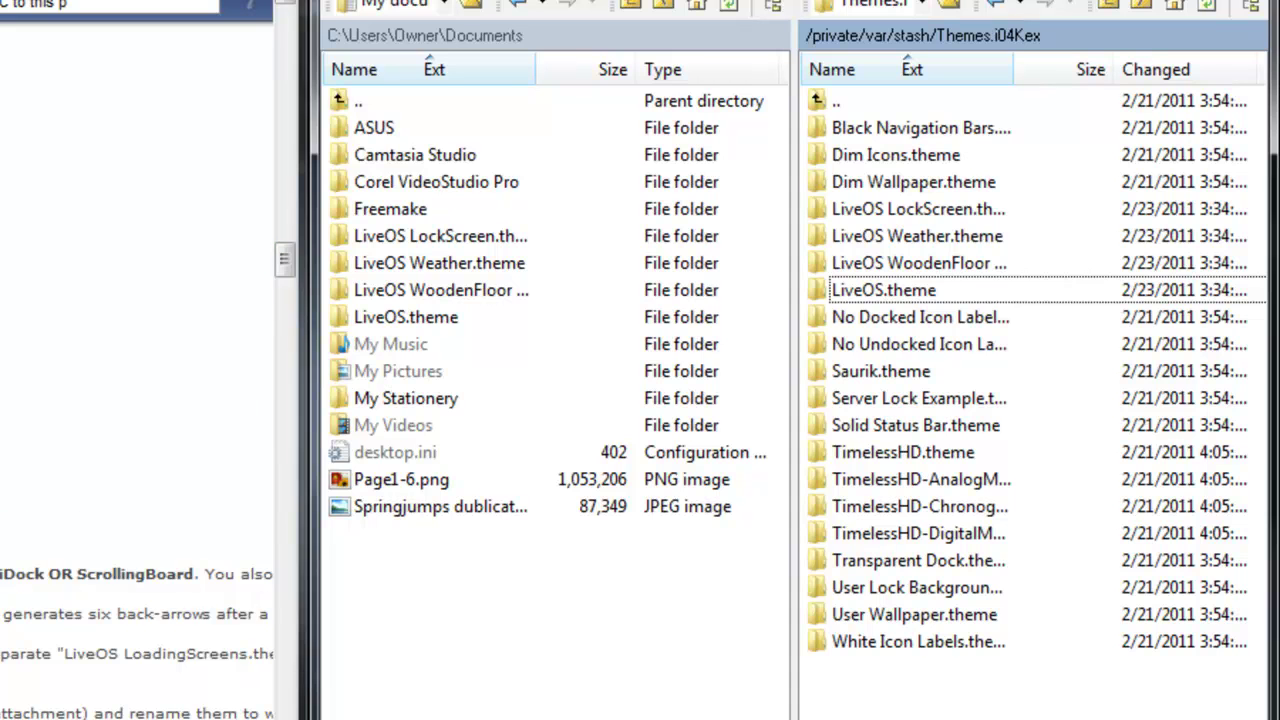
Step: In WinSCP, go from the iPod's root to /Library/Themes and open locationHere.js in LiveOS Weather.theme for editing
key("Return")
left_click(806, 43)
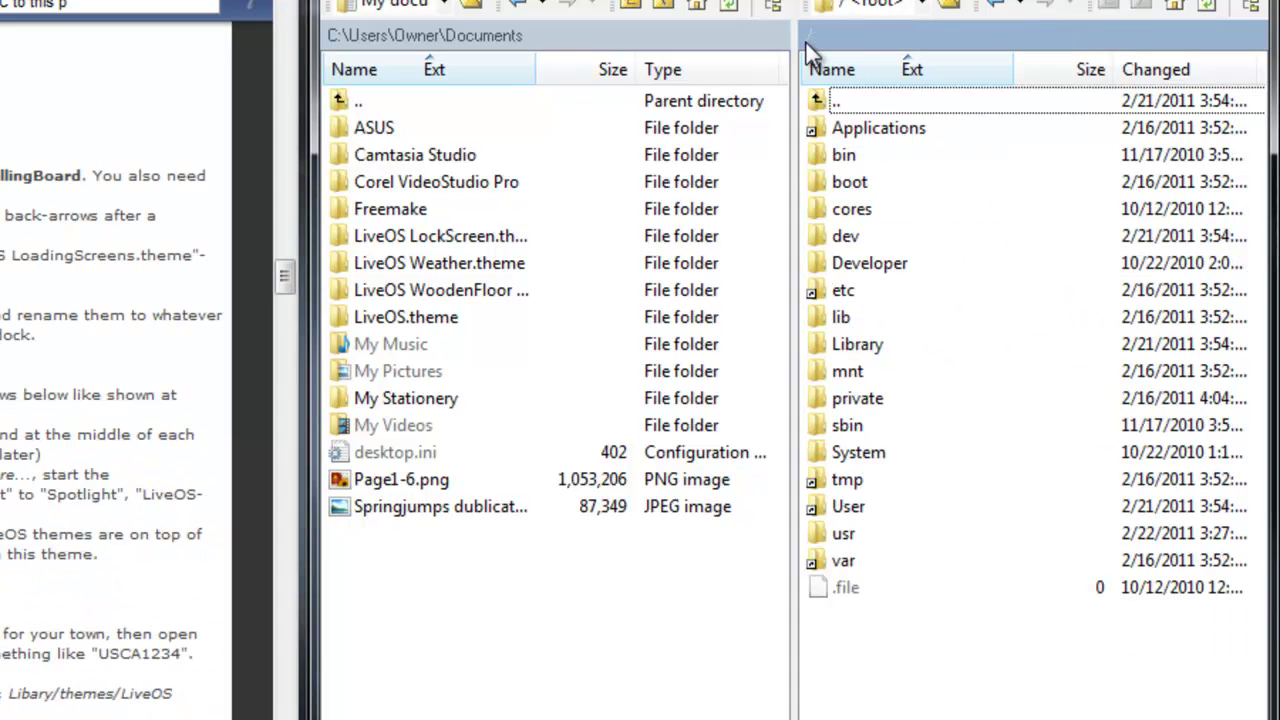
double_click(831, 346)
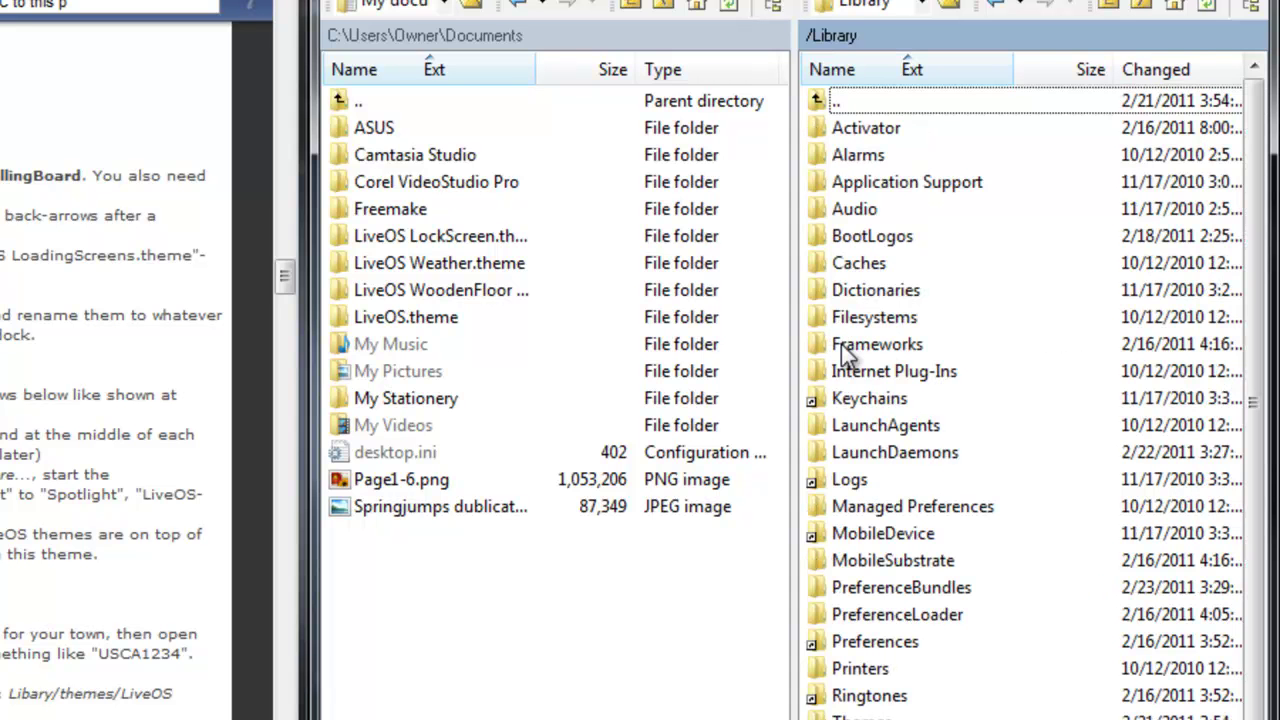
double_click(851, 716)
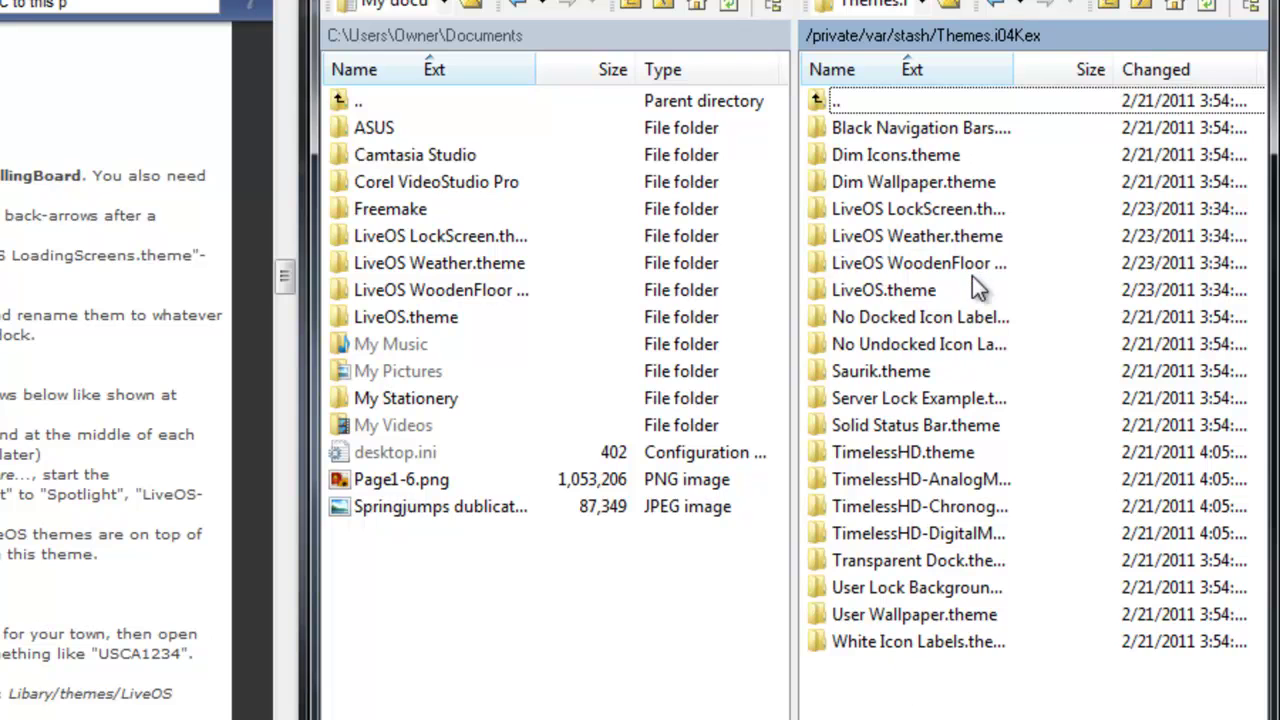
double_click(949, 258)
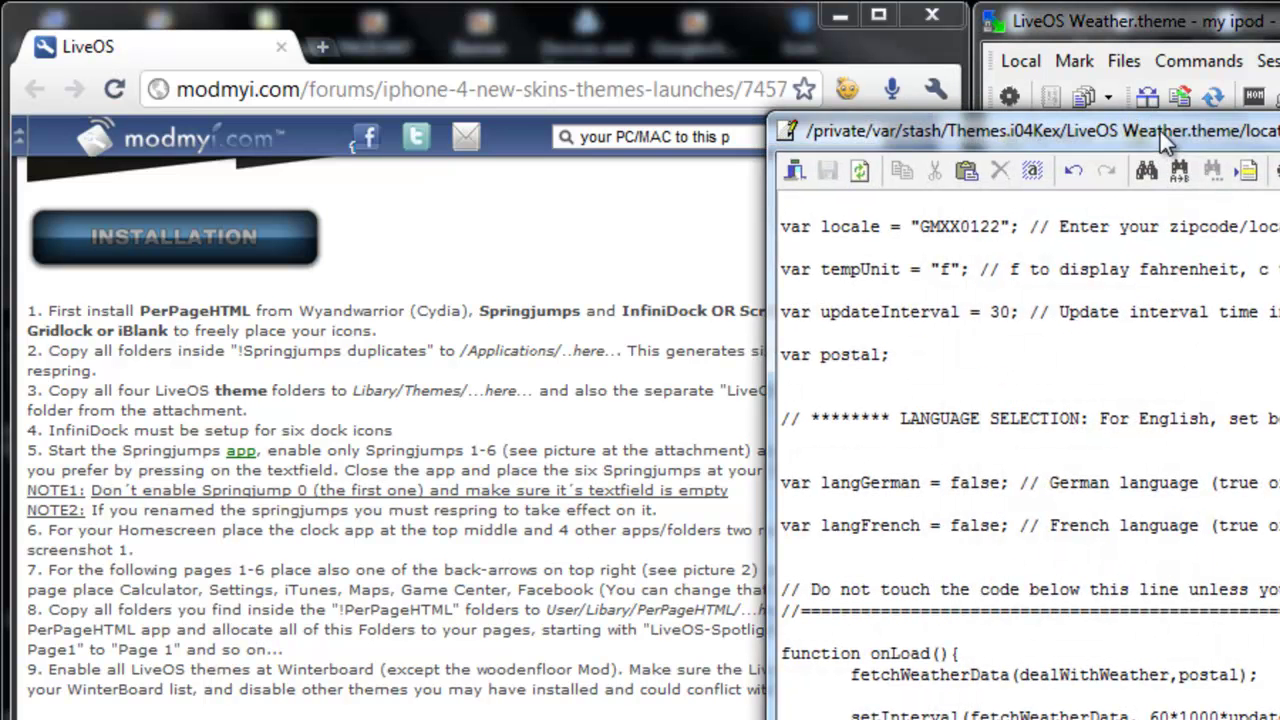
Step: Replace the locale code in locationHere.js with USGA0028 and save the file
left_click_drag(1172, 135, 1003, 5)
left_click_drag(143, 106, 228, 112)
key("ctrl+v")
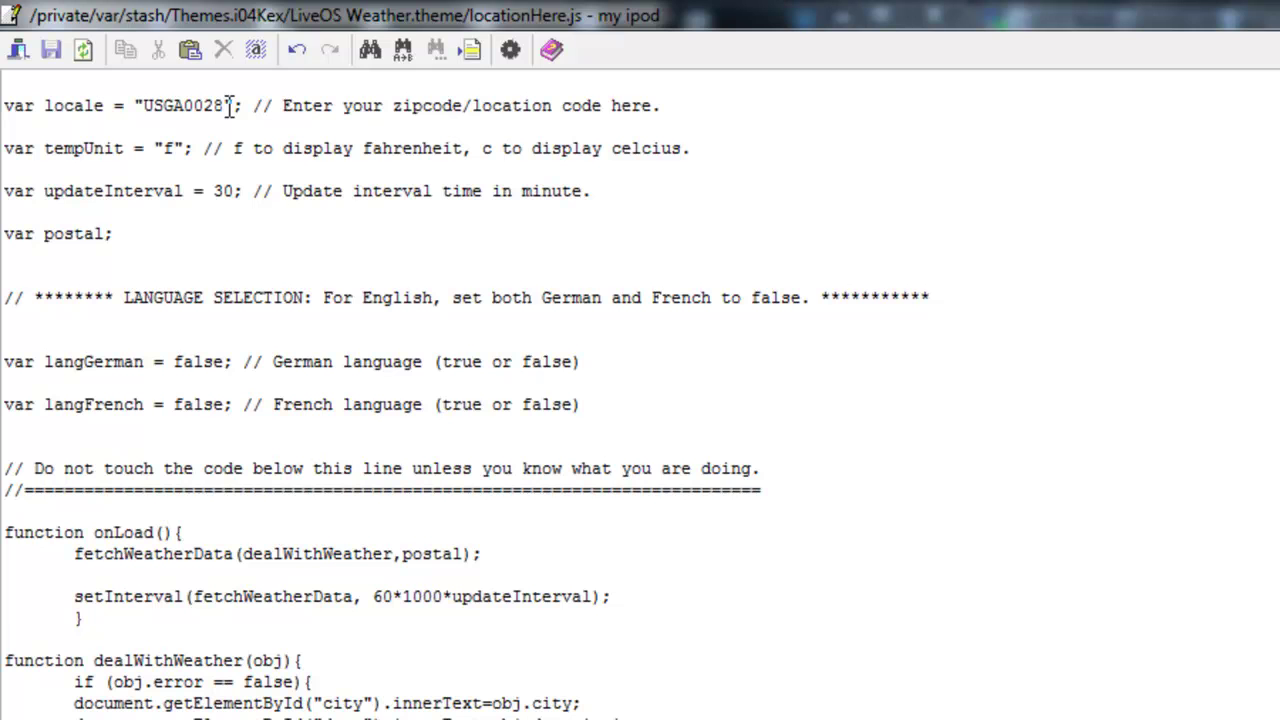
scroll(309, 222, "down", 16)
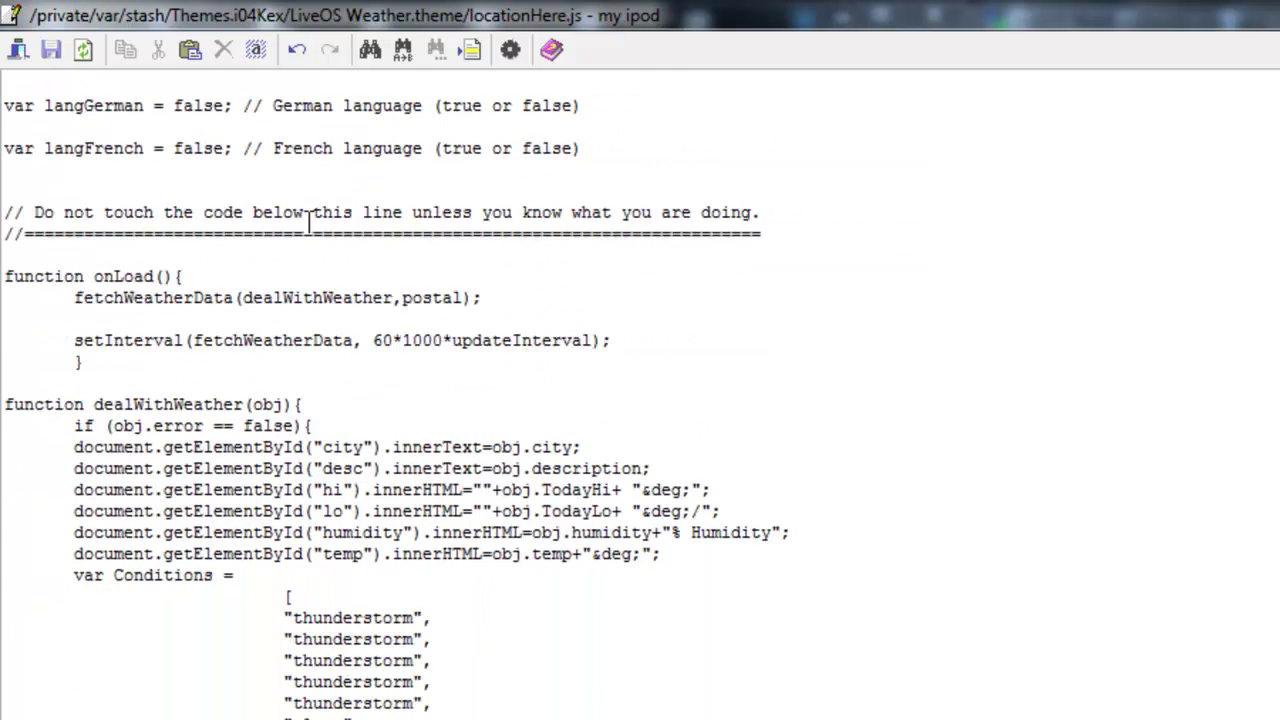
scroll(309, 222, "up", 5)
scroll(309, 222, "up", 10)
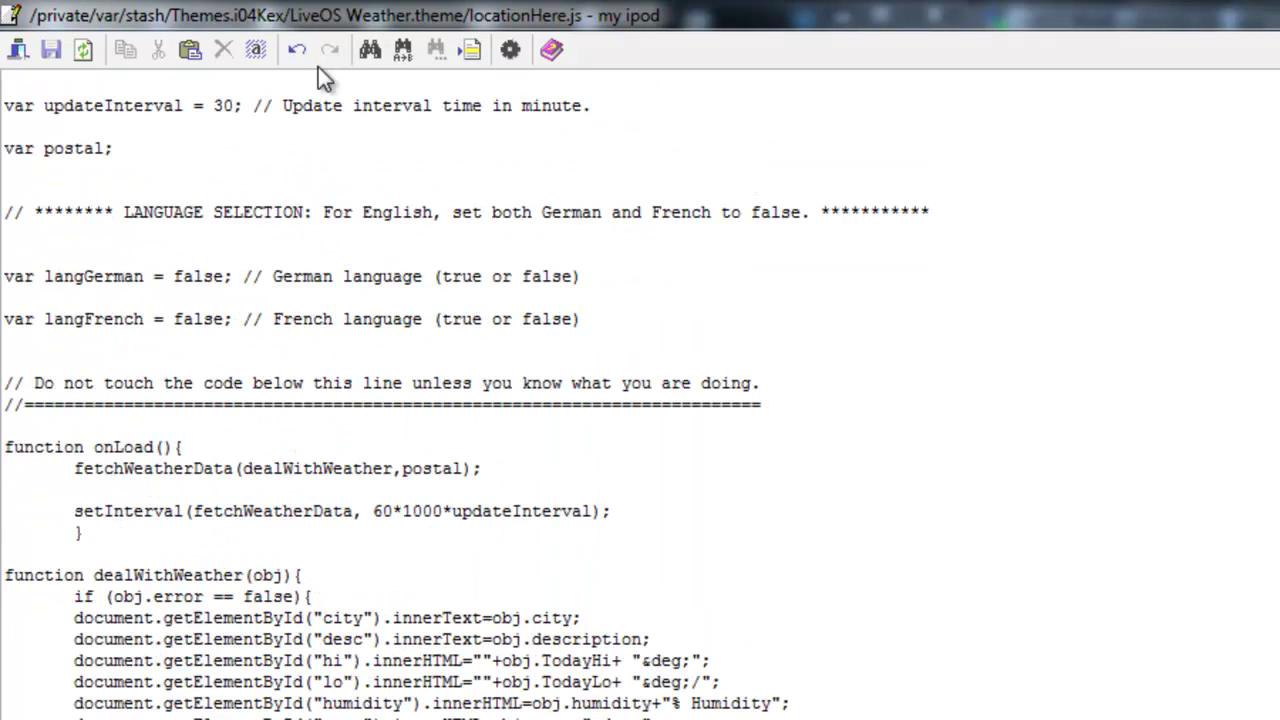
left_click(55, 50)
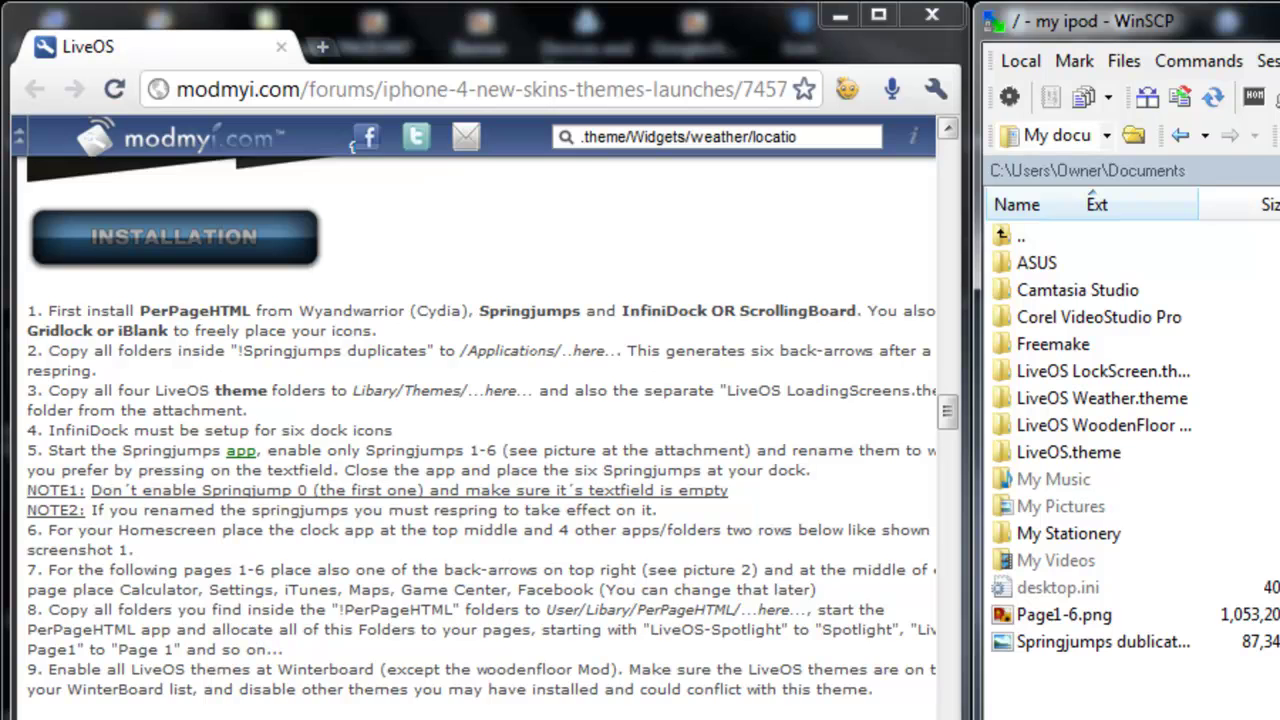
Step: Review the guide's installation and Weather Setup instructions
scroll(480, 440, "down", 3)
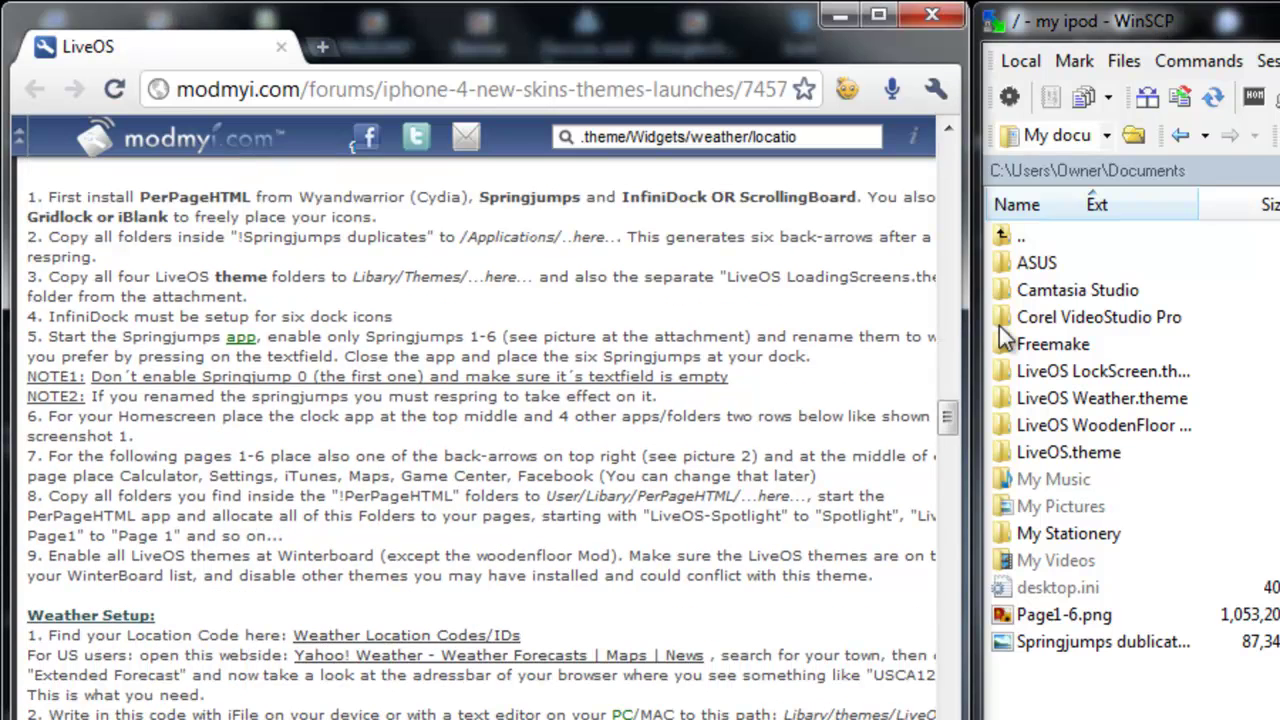
scroll(944, 420, "up", 2)
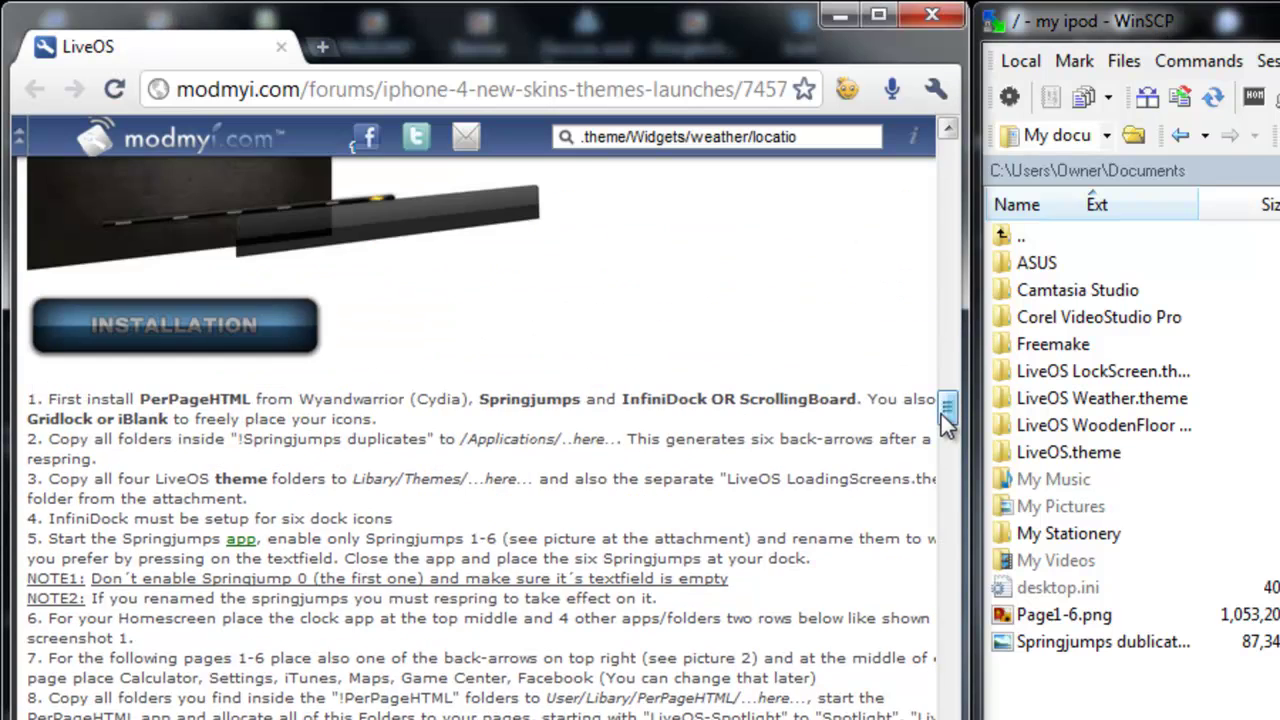